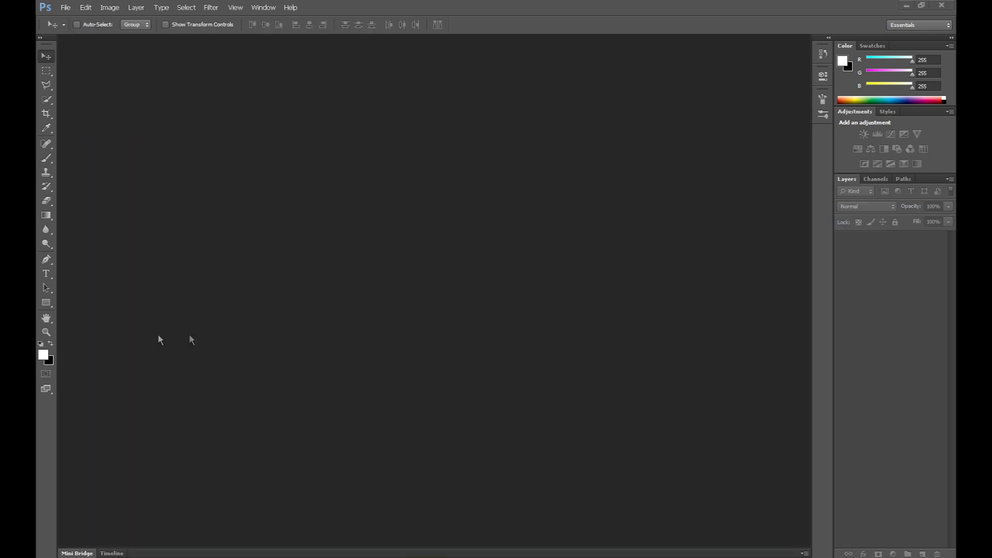
Create the black 1650×800 px, 400 ppi RGB document 'light text effect' and add an empty layer.
{"action": "left_click", "coordinate": [50, 363]}
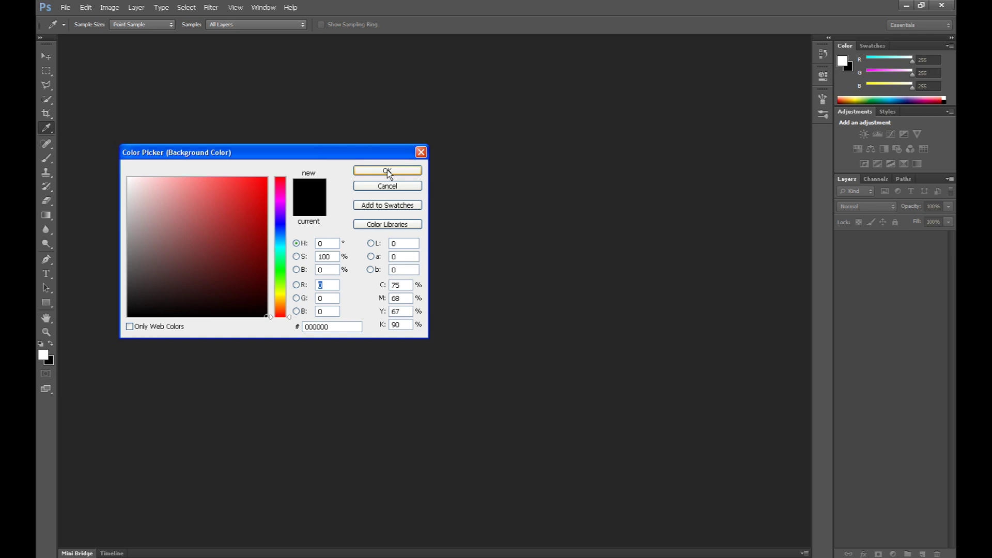
{"action": "left_click", "coordinate": [388, 171]}
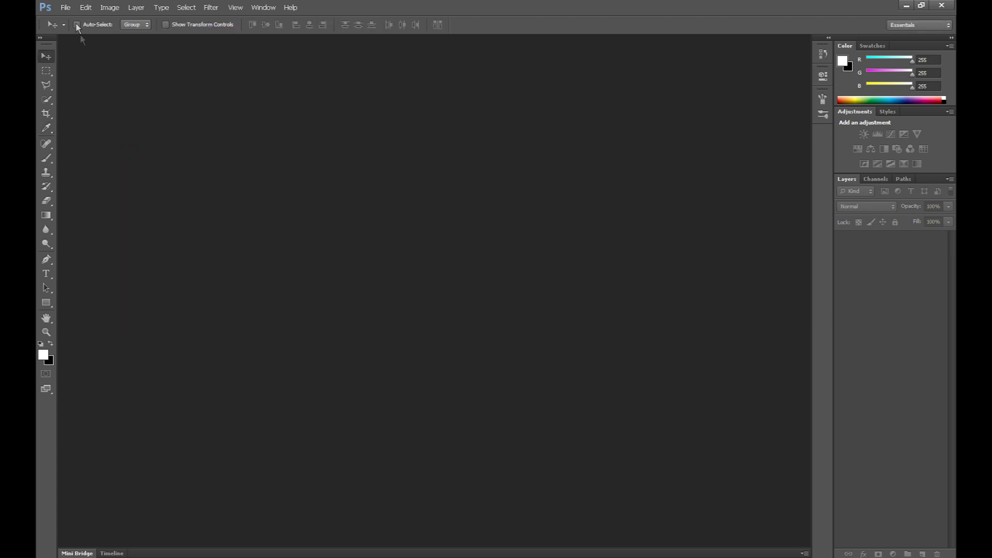
{"action": "left_click", "coordinate": [66, 8]}
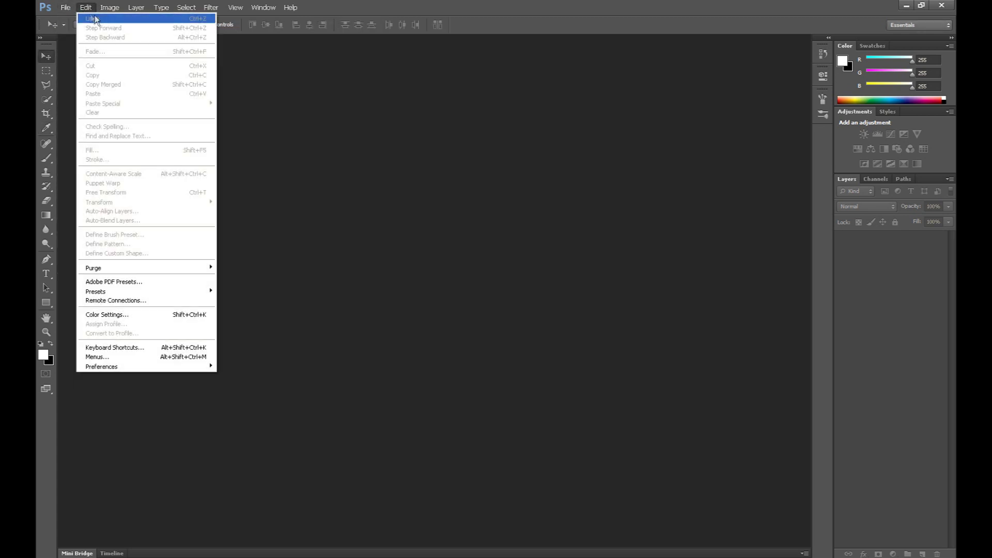
{"action": "left_click", "coordinate": [76, 19]}
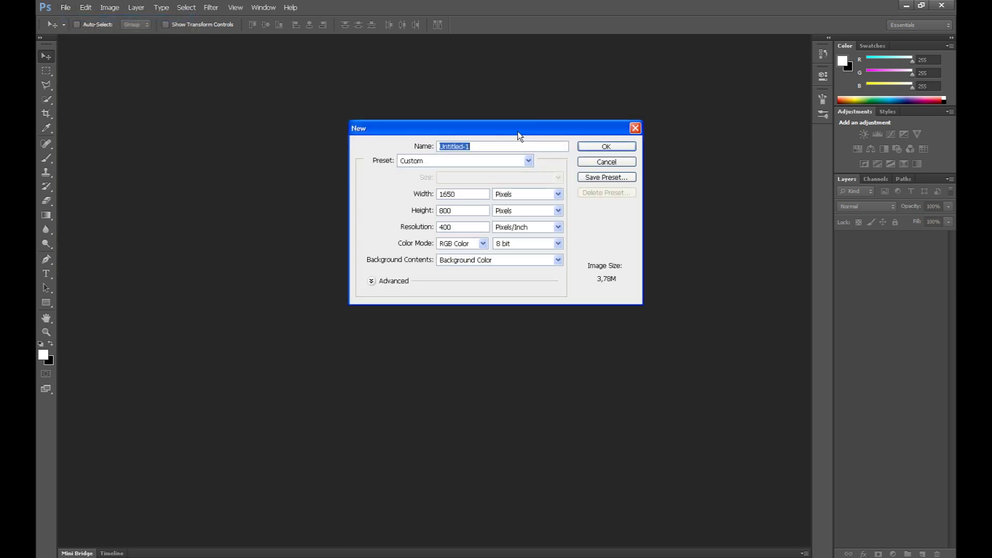
{"action": "type", "text": "light text effect"}
{"action": "key", "text": "ctrl+a"}
{"action": "left_click", "coordinate": [484, 244]}
{"action": "left_click", "coordinate": [484, 244]}
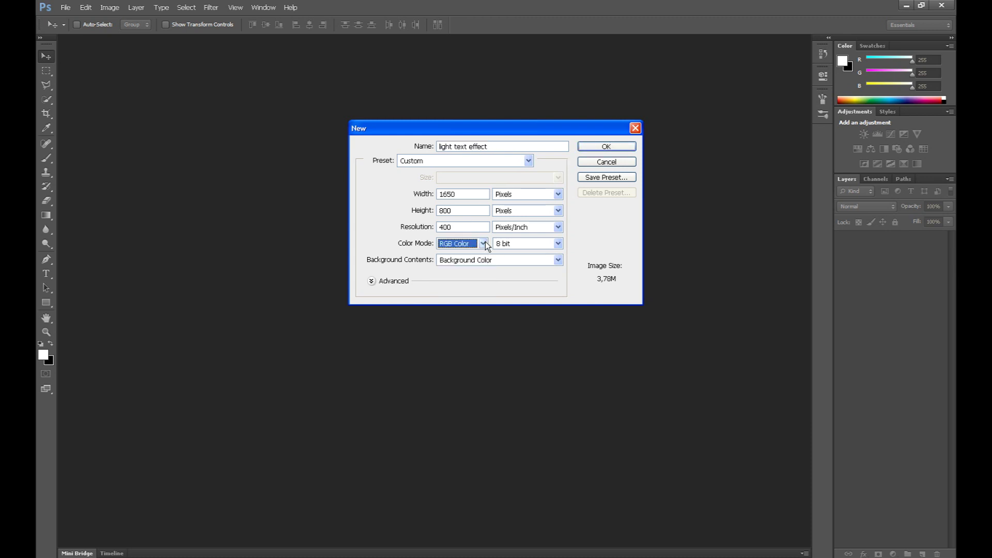
{"action": "left_click", "coordinate": [620, 147]}
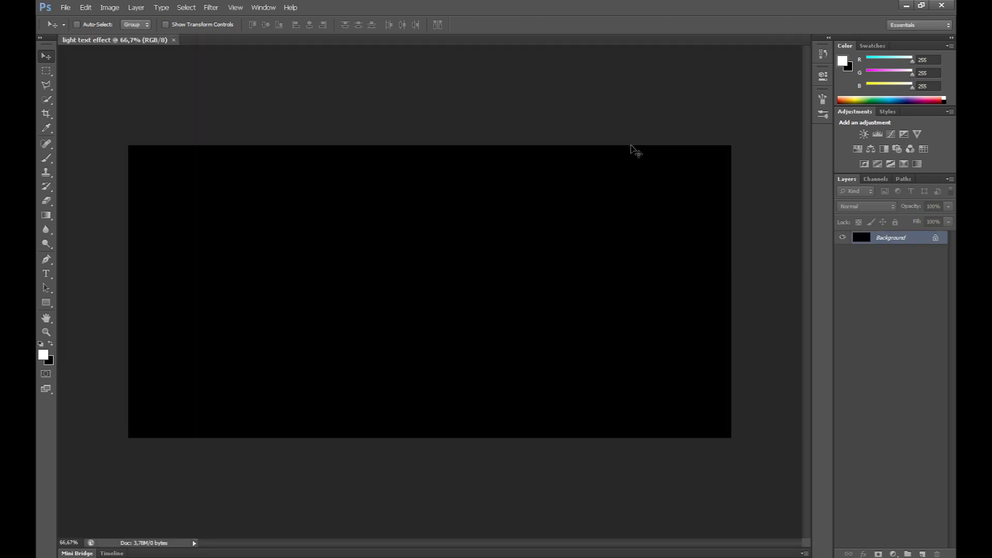
{"action": "left_click", "coordinate": [922, 554]}
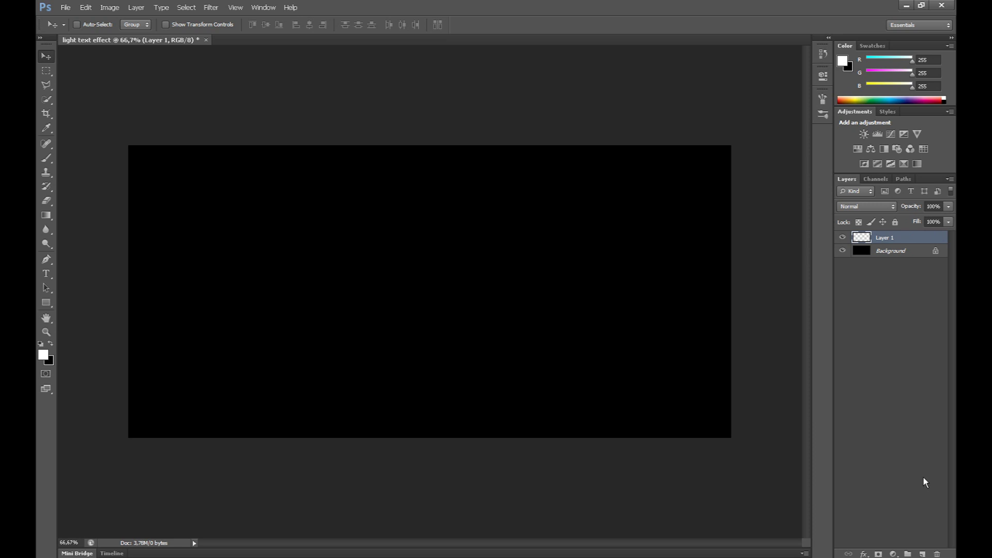
Set the foreground colour to white and render Clouds onto Layer 1.
{"action": "left_click", "coordinate": [46, 356]}
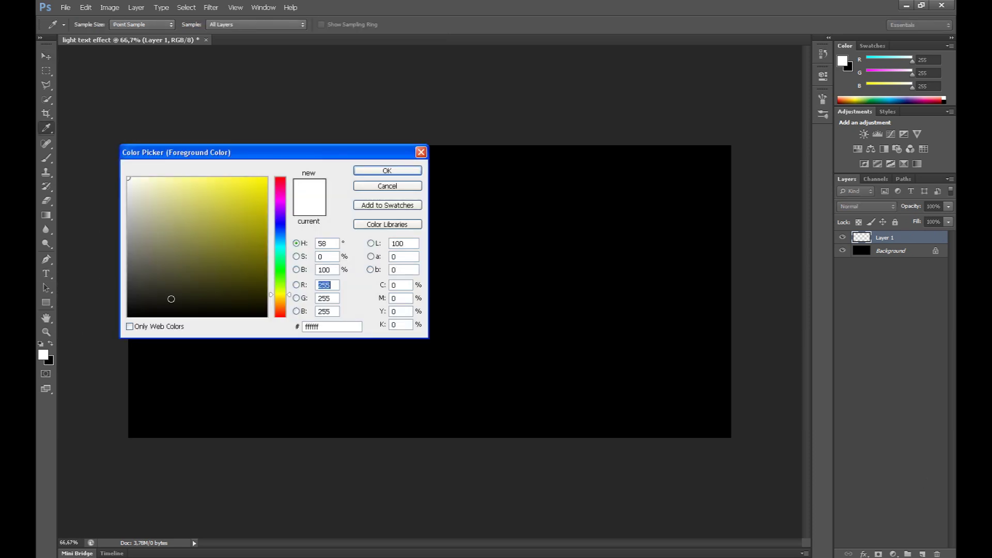
{"action": "left_click", "coordinate": [388, 169]}
{"action": "key", "text": "v"}
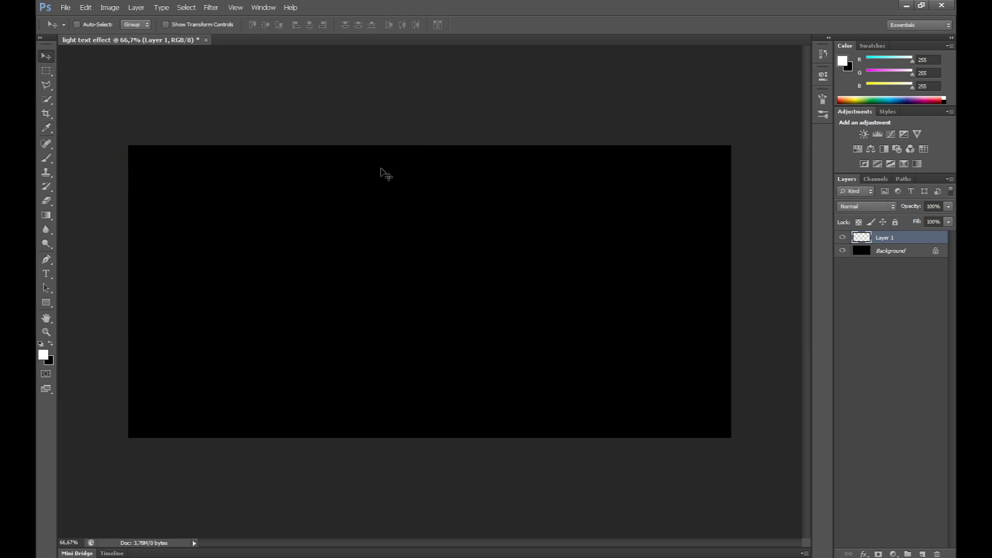
{"action": "left_click", "coordinate": [207, 9]}
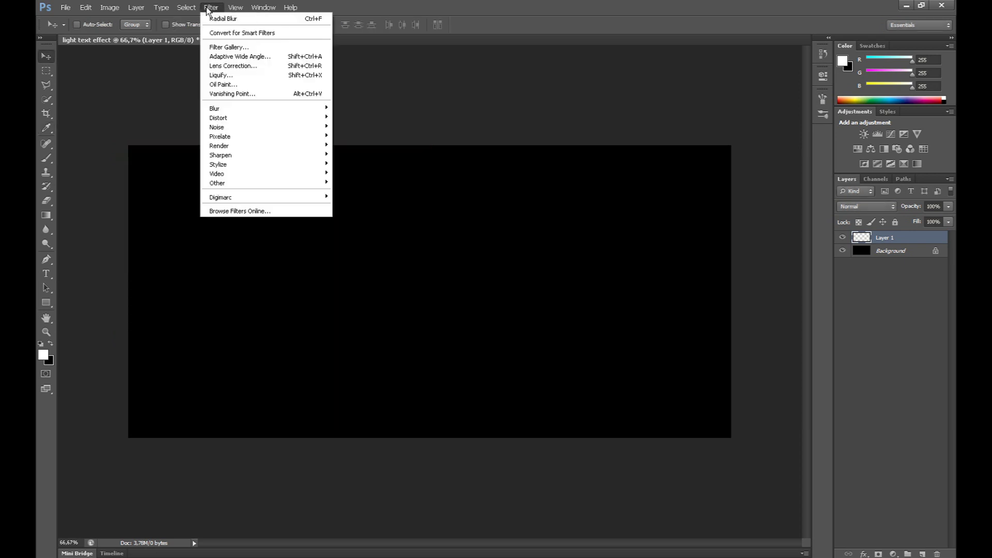
{"action": "mouse_move", "coordinate": [262, 147]}
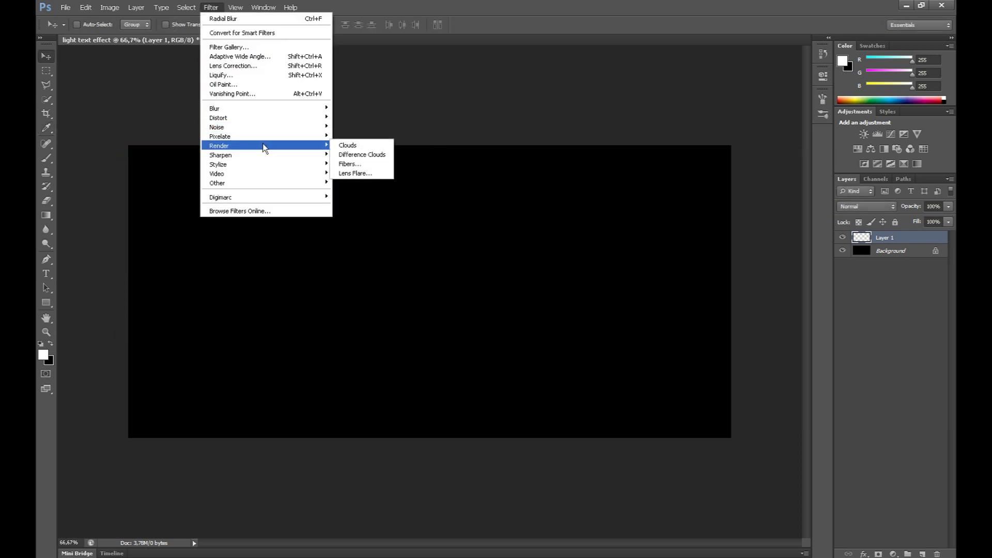
{"action": "left_click", "coordinate": [350, 147]}
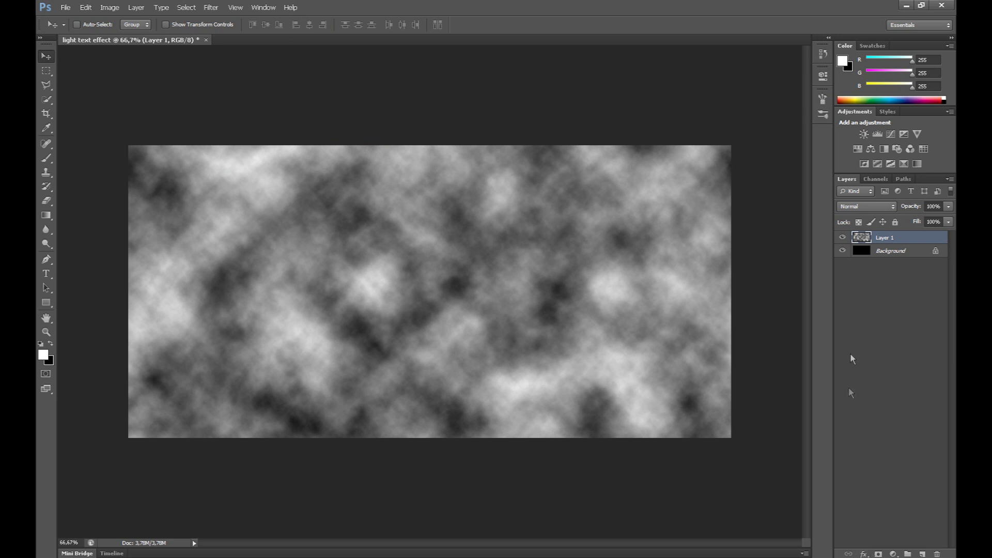
Give Layer 1 a Violet, Orange gradient overlay in Multiply blend mode.
{"action": "right_click", "coordinate": [861, 238]}
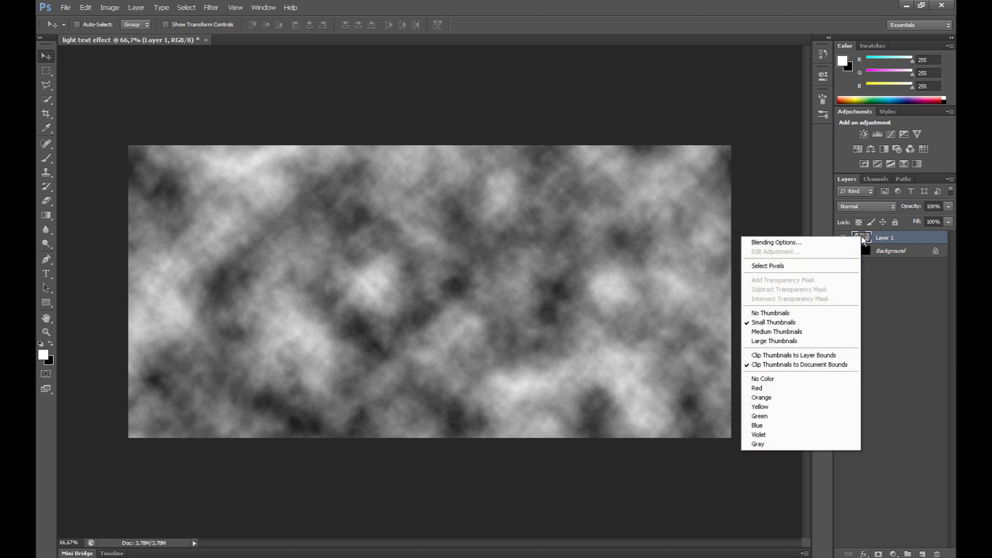
{"action": "left_click", "coordinate": [808, 240]}
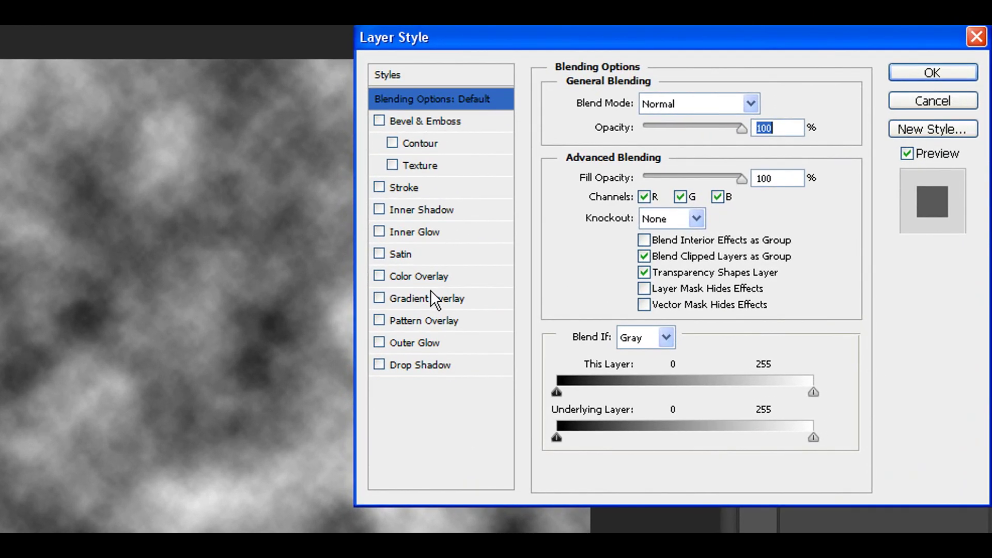
{"action": "left_click", "coordinate": [641, 274]}
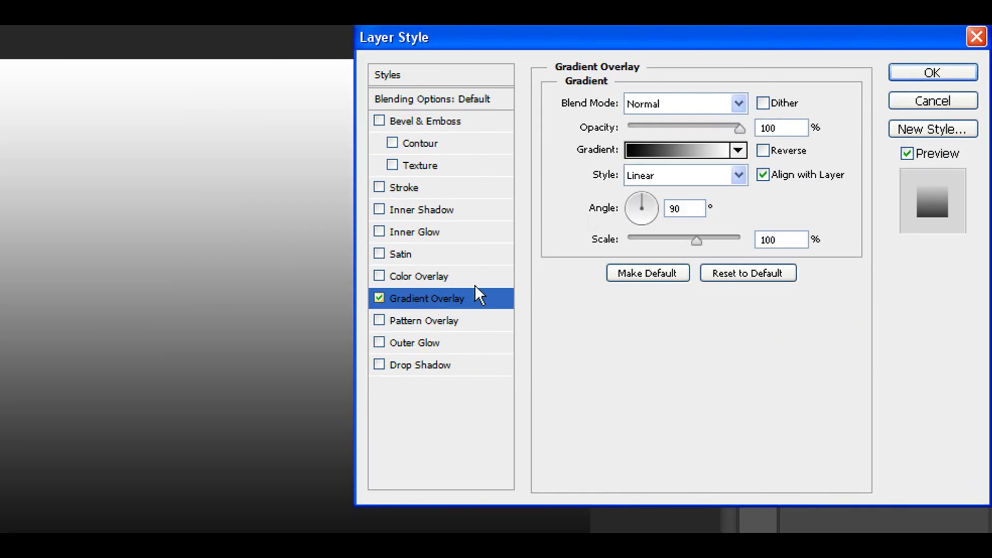
{"action": "left_click", "coordinate": [648, 146]}
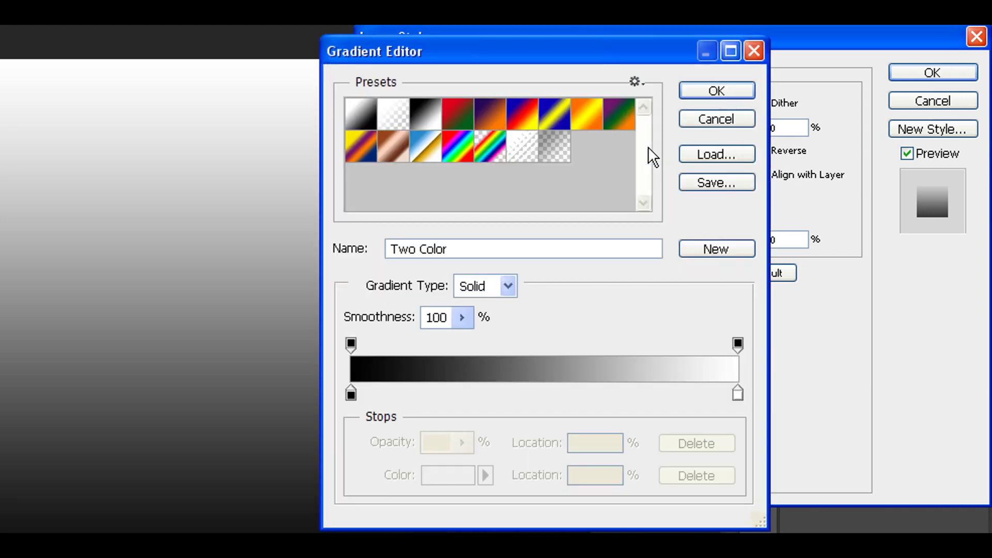
{"action": "left_click", "coordinate": [492, 111]}
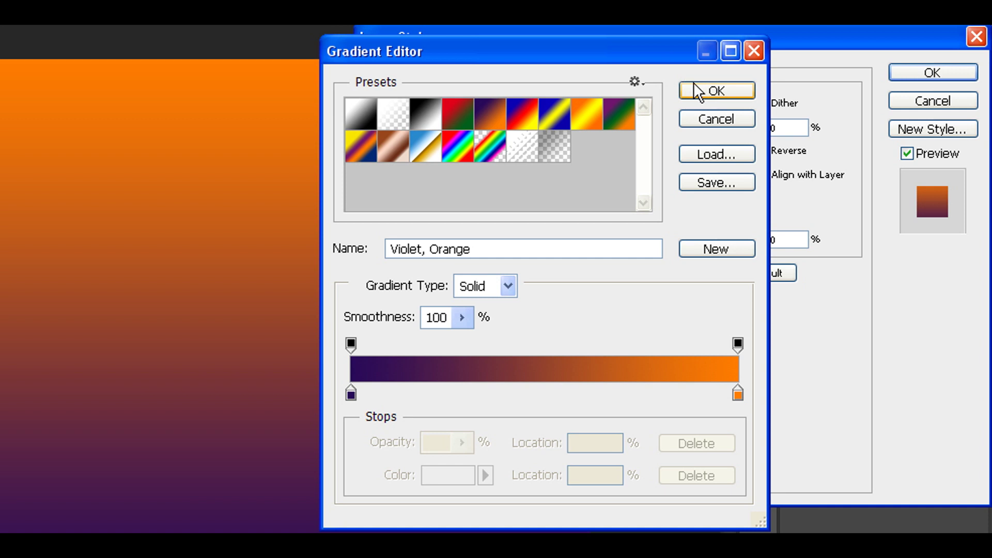
{"action": "left_click", "coordinate": [705, 89]}
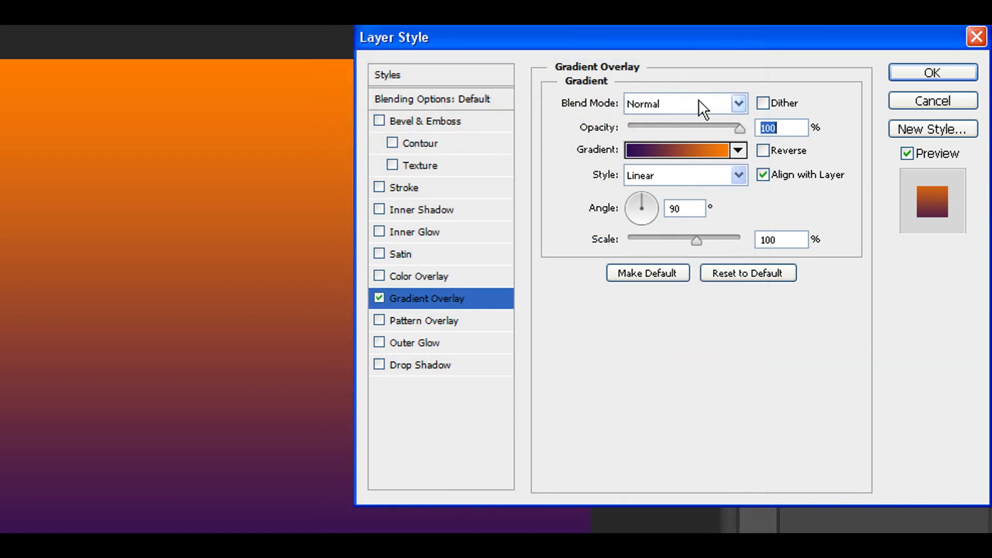
{"action": "left_click", "coordinate": [701, 109]}
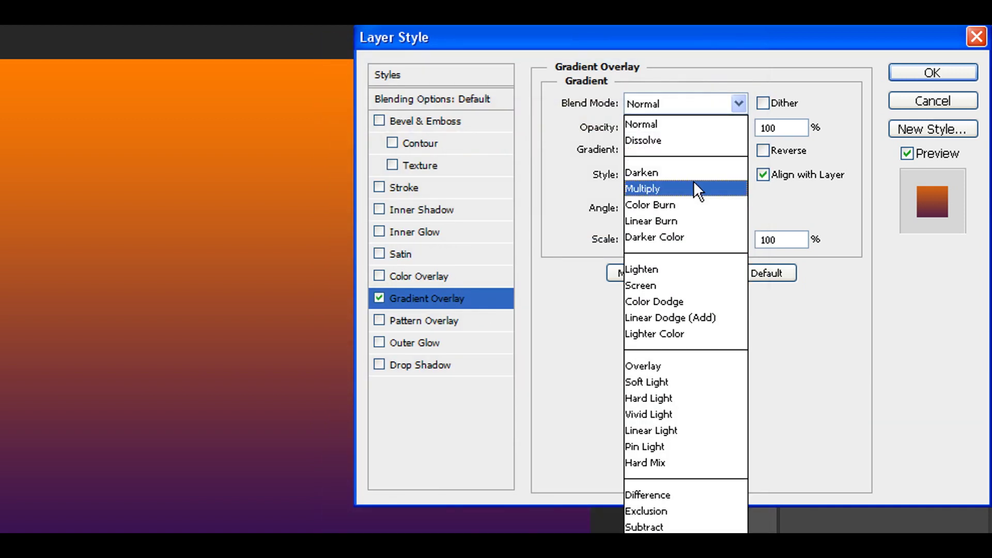
{"action": "left_click", "coordinate": [694, 188]}
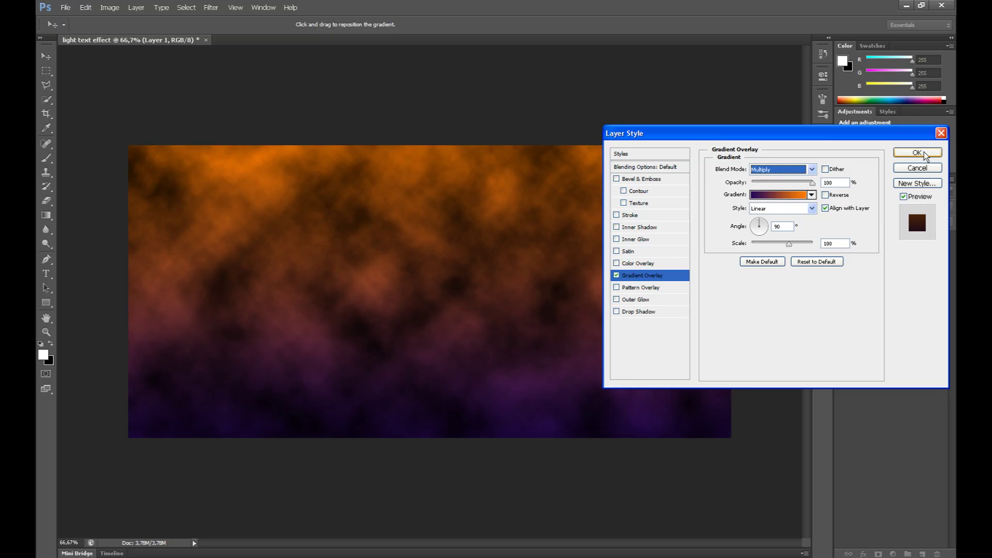
{"action": "left_click", "coordinate": [917, 152]}
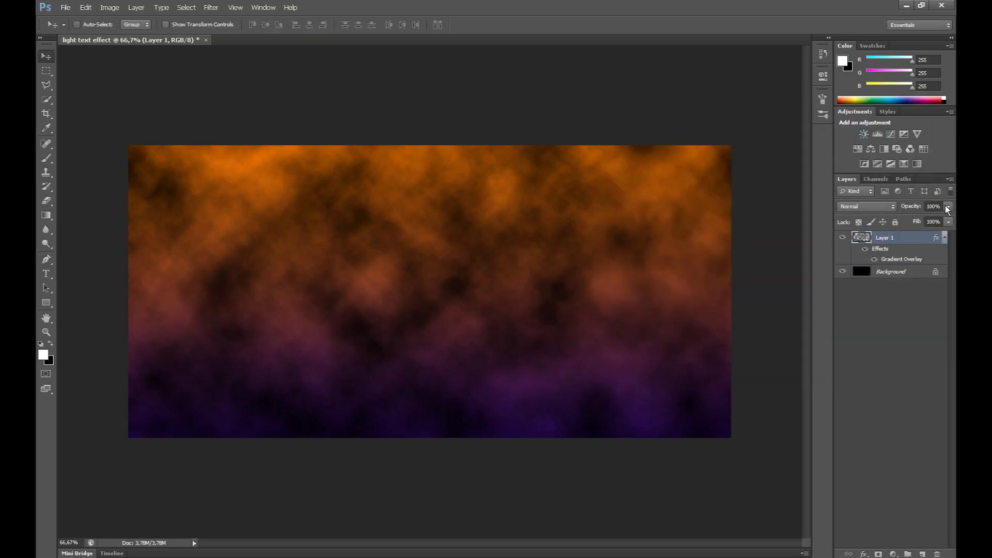
Lower Layer 1's opacity to 60% to darken the clouds.
{"action": "left_click_drag", "start_coordinate": [947, 209], "coordinate": [933, 222]}
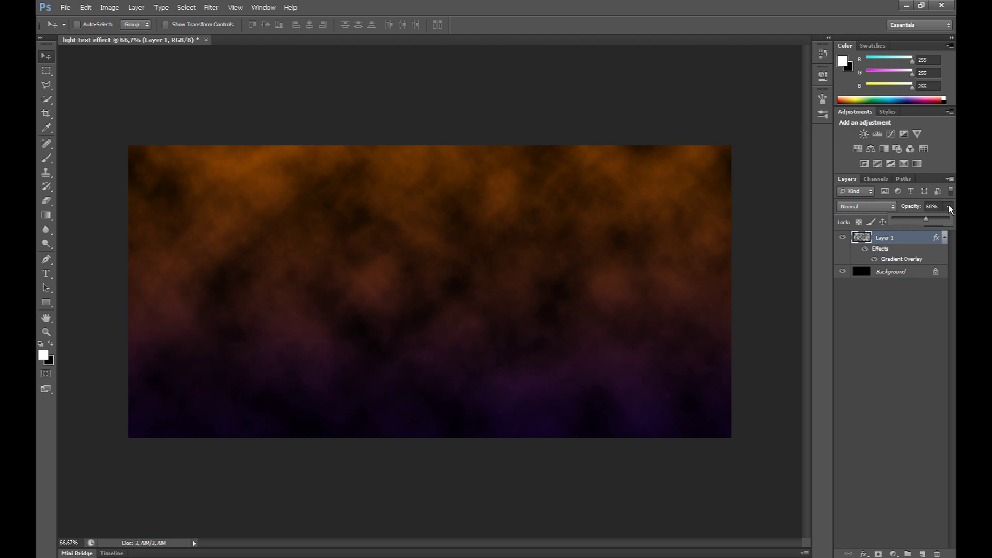
{"action": "left_click", "coordinate": [862, 357]}
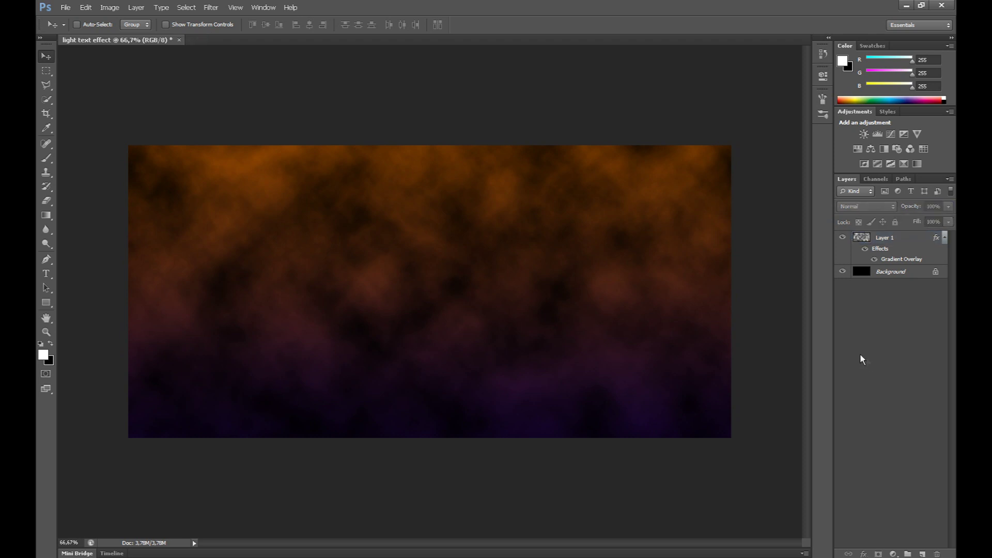
{"action": "left_click", "coordinate": [875, 238]}
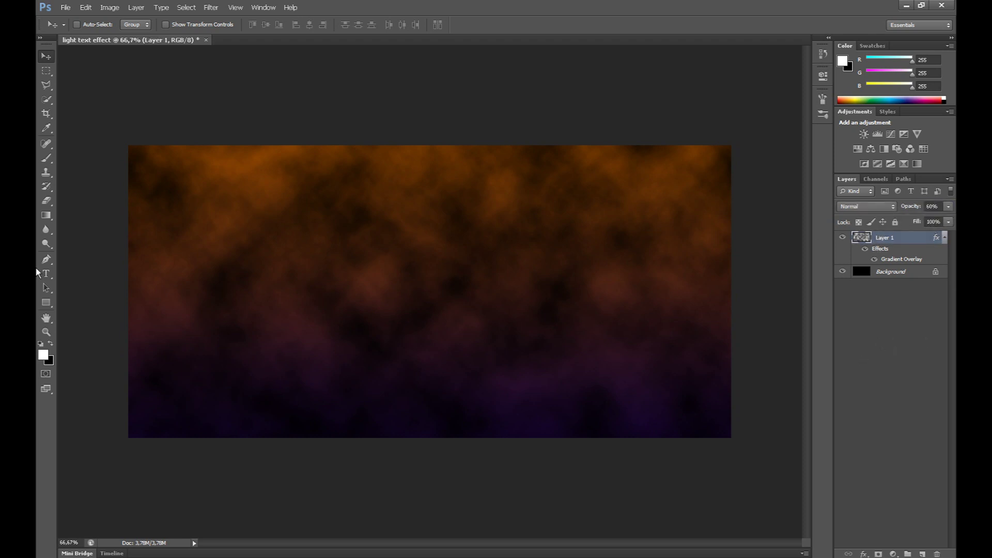
Set the Type tool to Brush Script Std at 95 pt.
{"action": "left_click", "coordinate": [46, 275]}
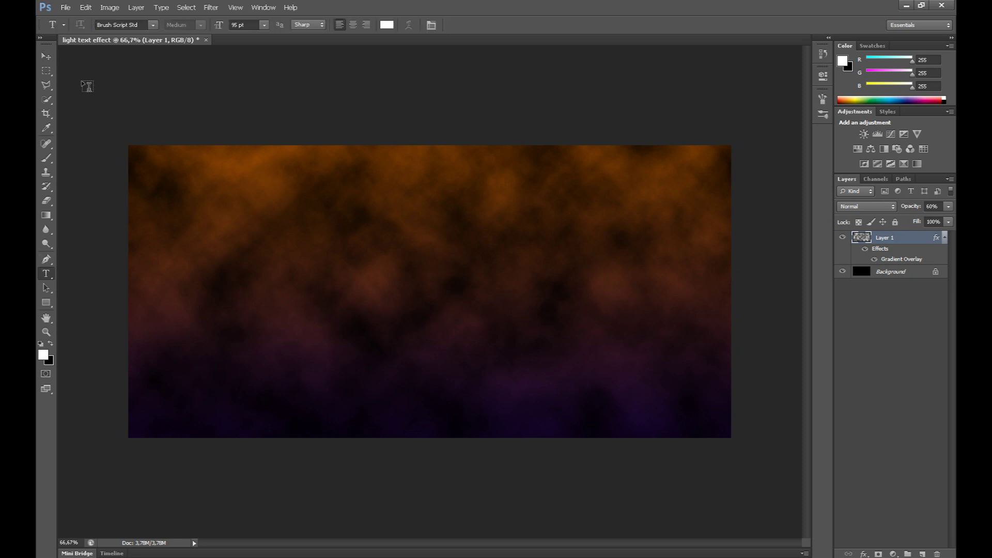
{"action": "left_click", "coordinate": [154, 25]}
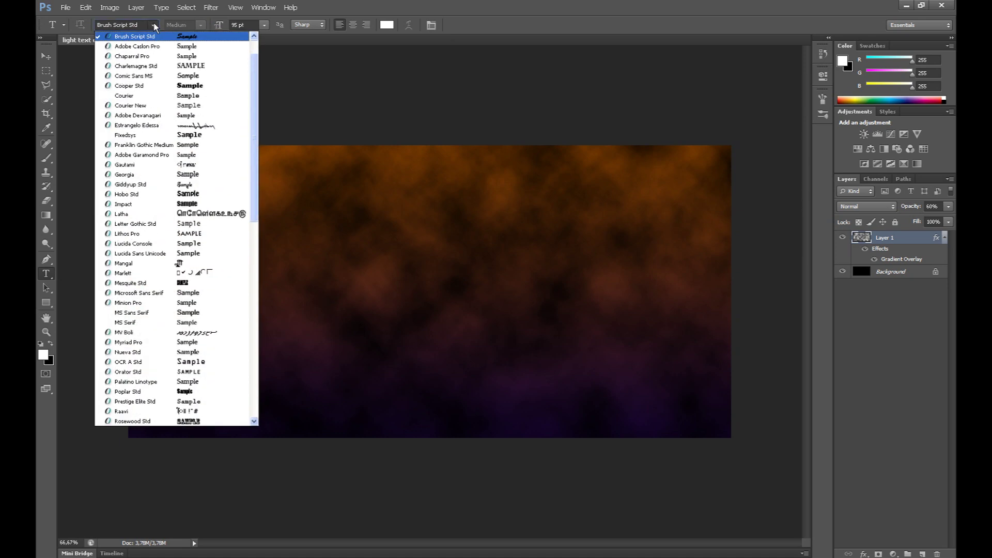
{"action": "left_click", "coordinate": [154, 25]}
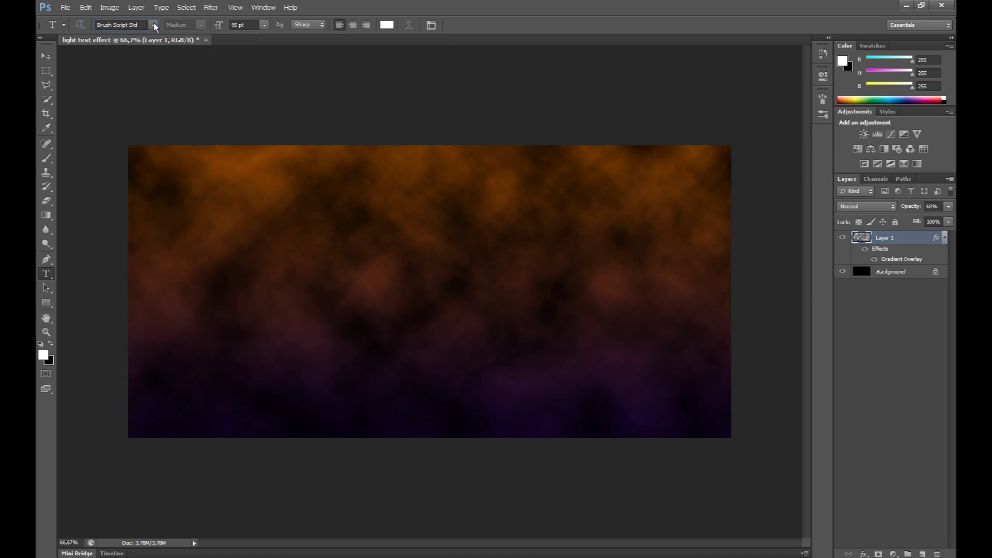
{"action": "left_click", "coordinate": [233, 24]}
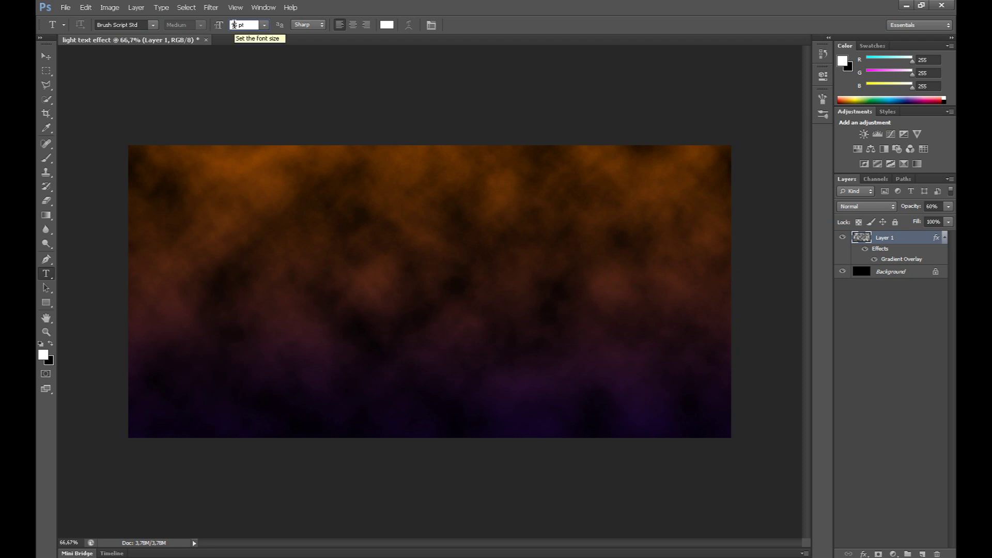
Type 'light' on the canvas and move it lower.
{"action": "left_click", "coordinate": [248, 264]}
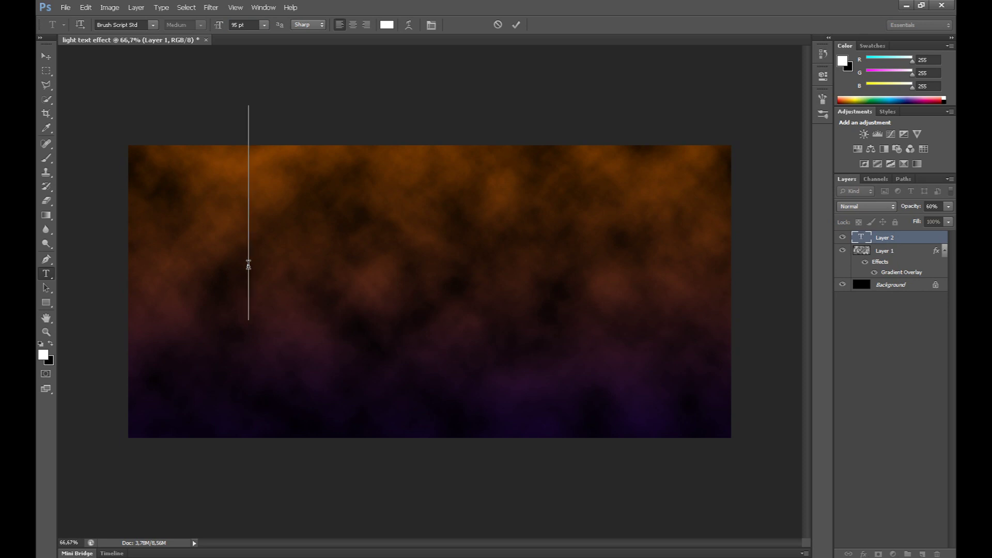
{"action": "type", "text": "l"}
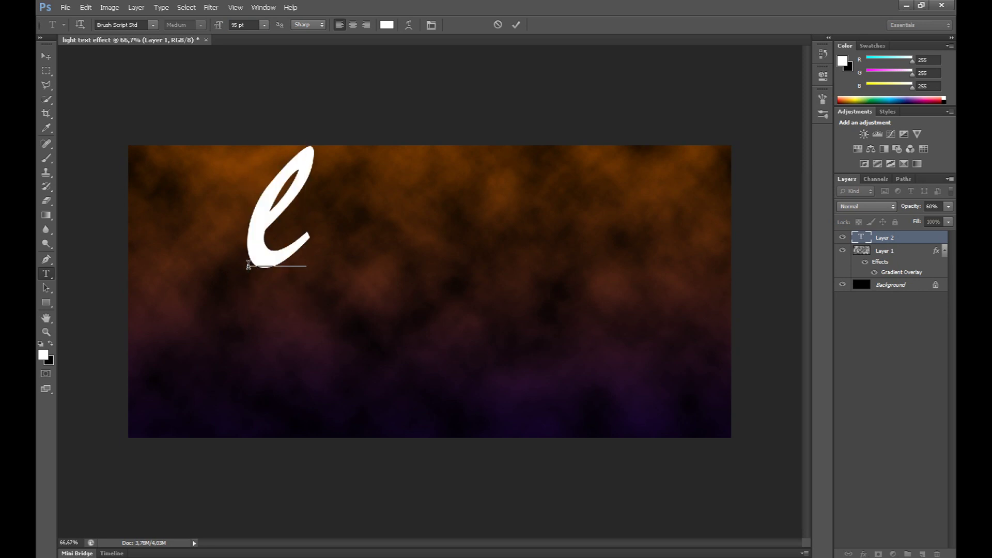
{"action": "type", "text": "ight"}
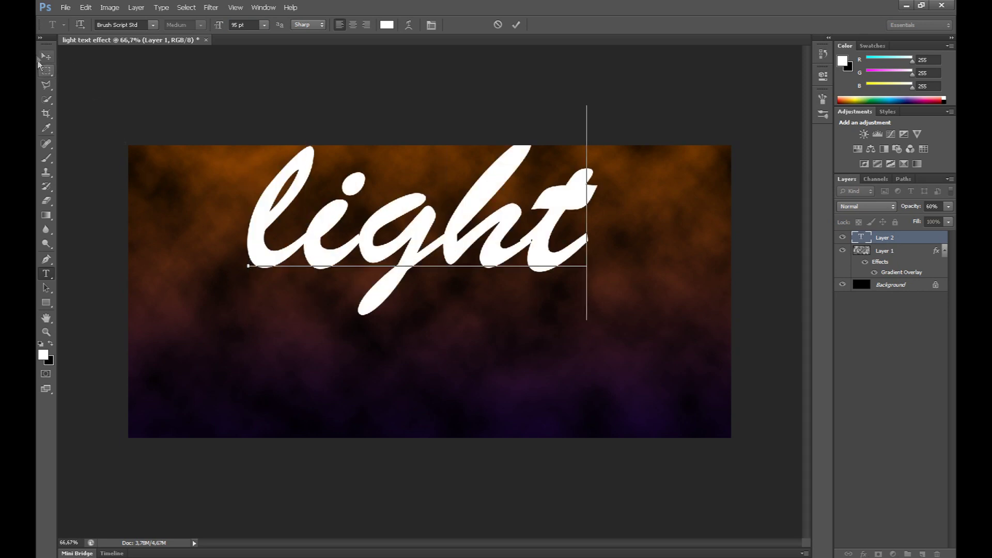
{"action": "left_click", "coordinate": [44, 57]}
{"action": "left_click_drag", "start_coordinate": [421, 242], "coordinate": [425, 302]}
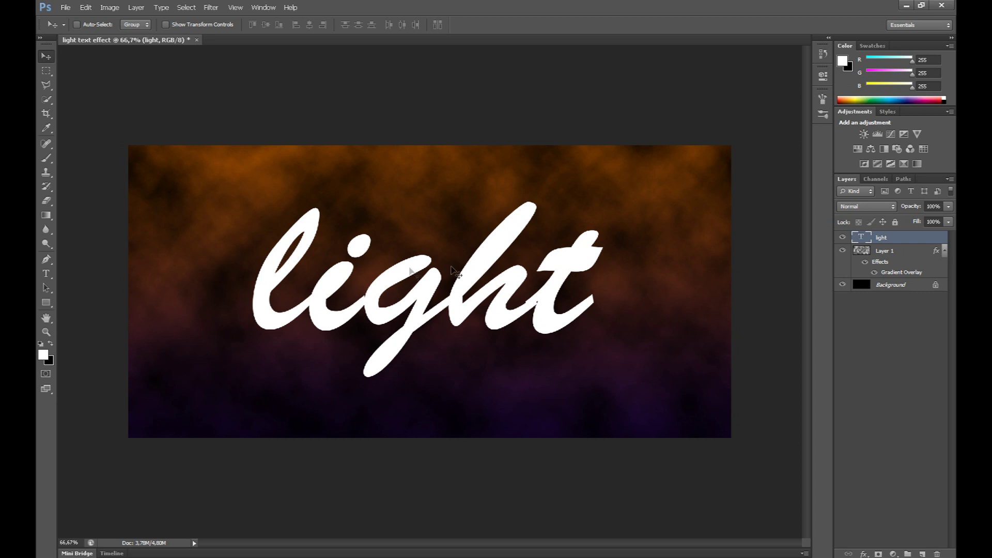
Nudge the 'light' text slightly left and down over the clouds.
{"action": "left_click_drag", "start_coordinate": [423, 268], "coordinate": [423, 270]}
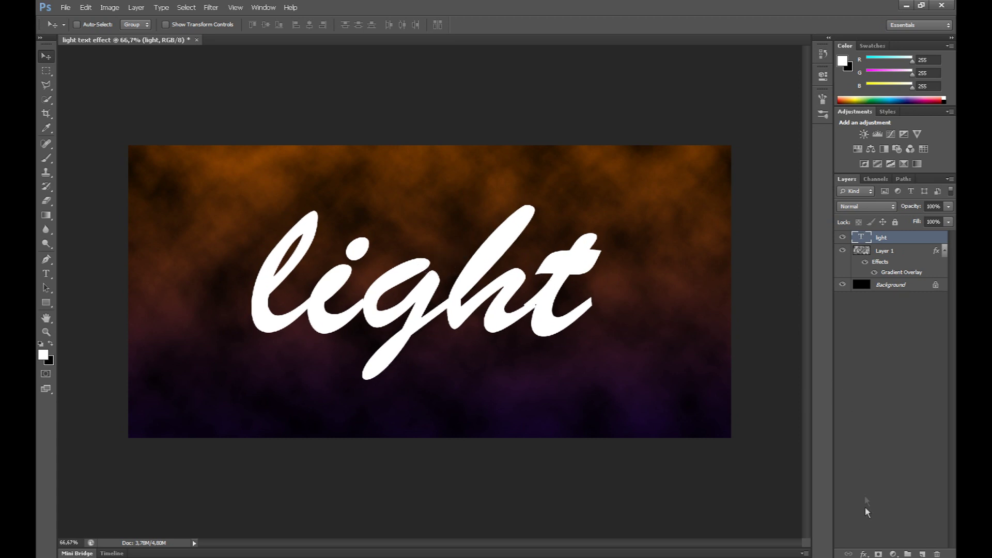
Add Bevel & Emboss with Contour and Texture to the 'light' text.
{"action": "left_click", "coordinate": [864, 554]}
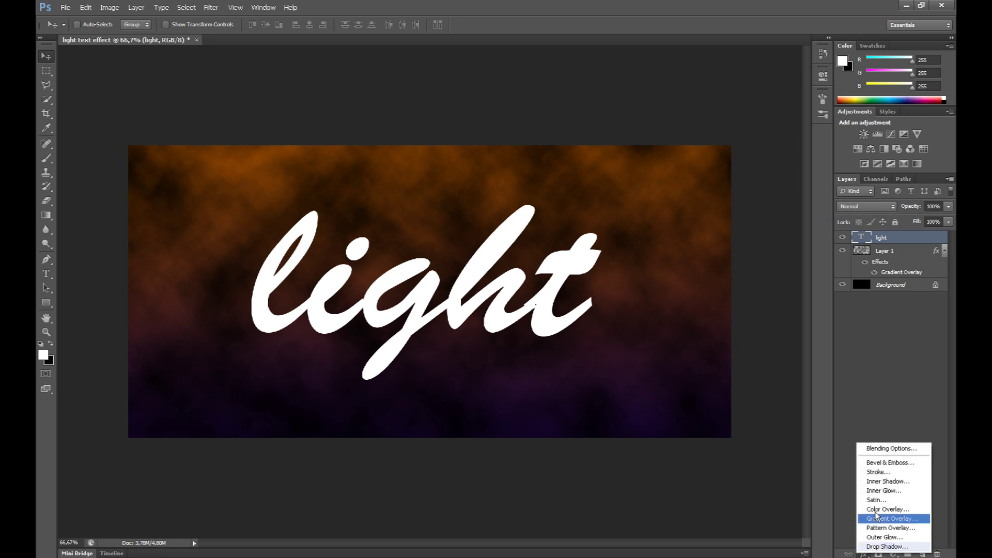
{"action": "left_click", "coordinate": [888, 447]}
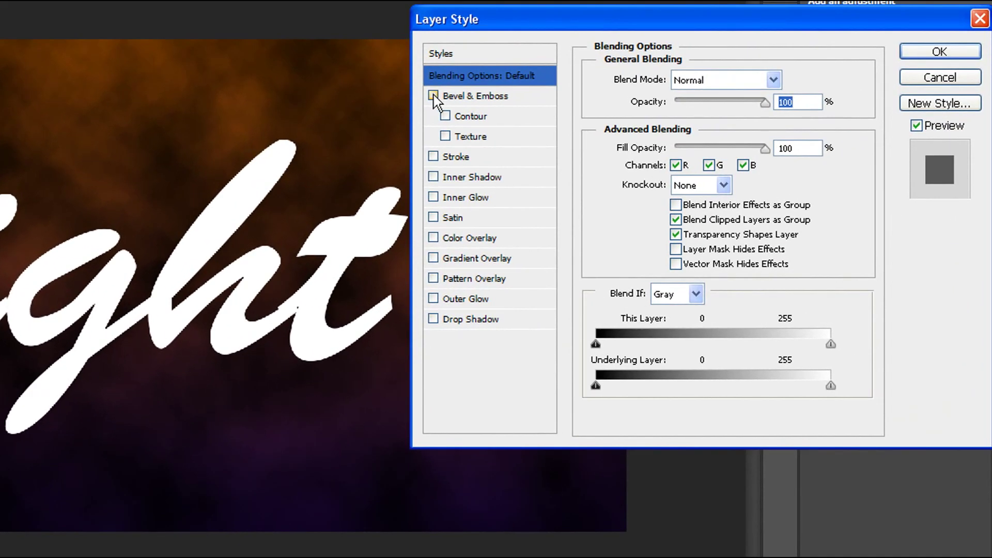
{"action": "left_click", "coordinate": [433, 96]}
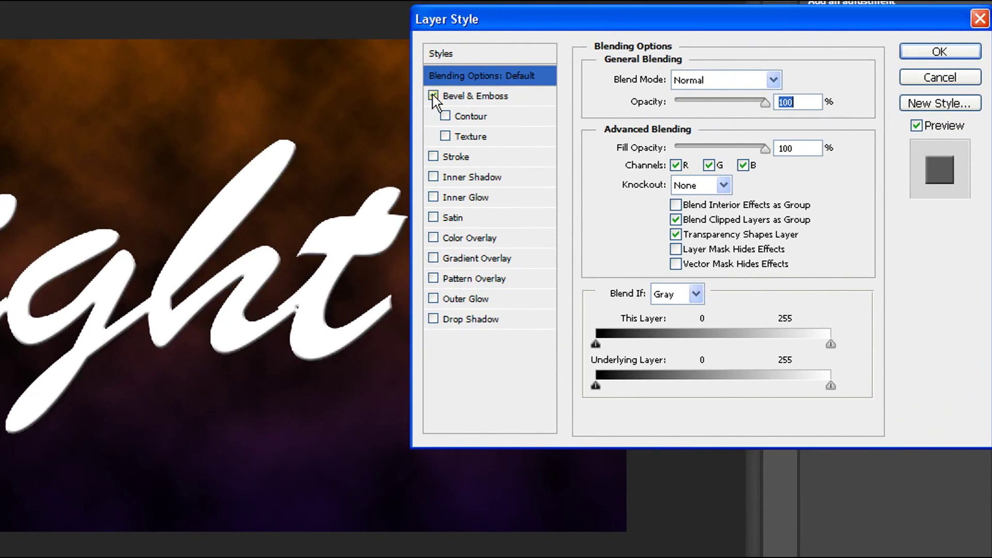
{"action": "left_click", "coordinate": [446, 116]}
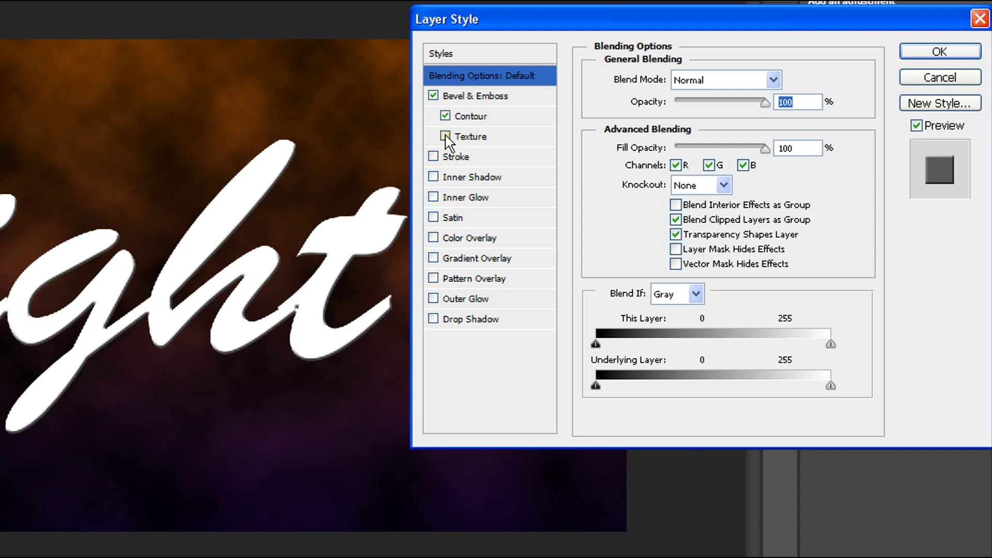
{"action": "left_click", "coordinate": [445, 136]}
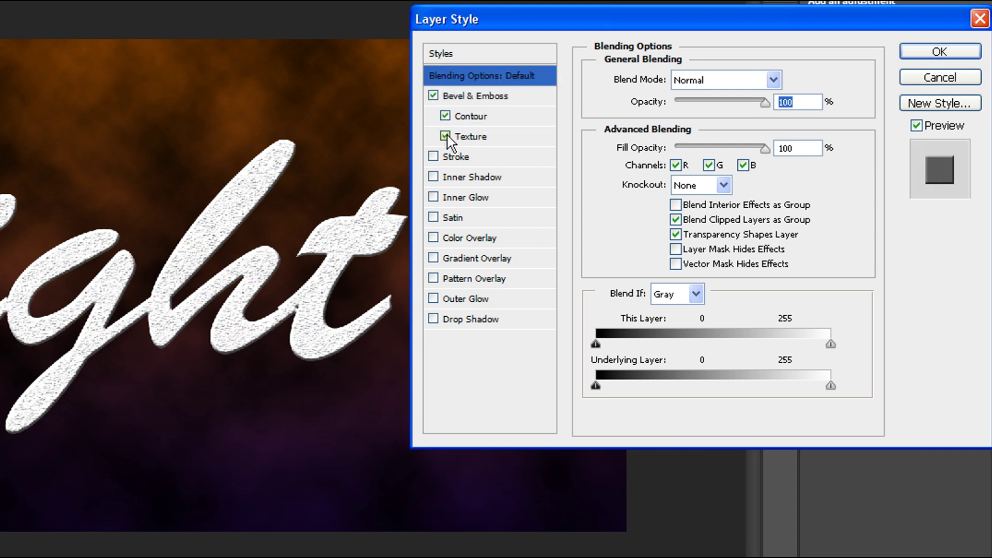
Add an inner shadow with distance 30, choke 30 and size 0.
{"action": "left_click", "coordinate": [455, 181]}
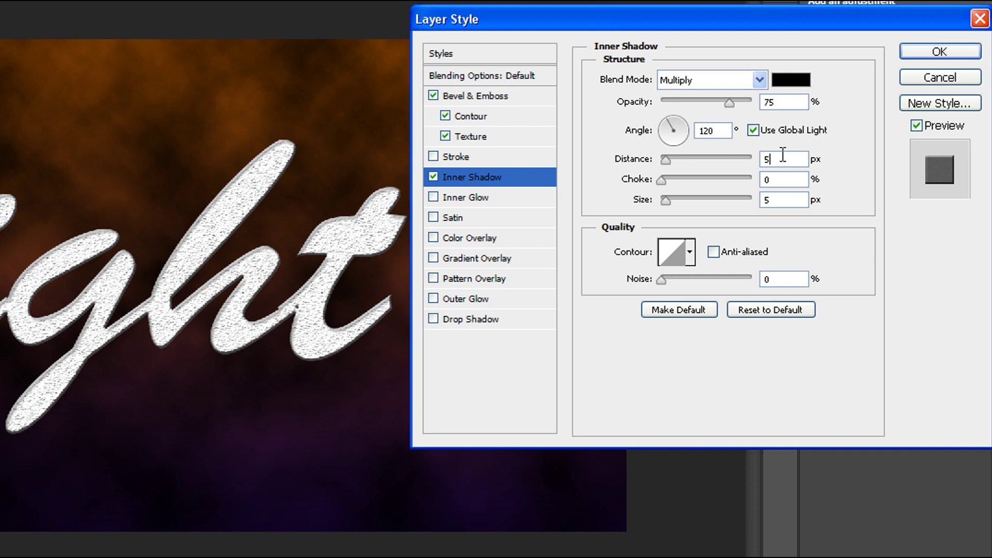
{"action": "left_click_drag", "start_coordinate": [783, 155], "coordinate": [763, 160]}
{"action": "type", "text": "30"}
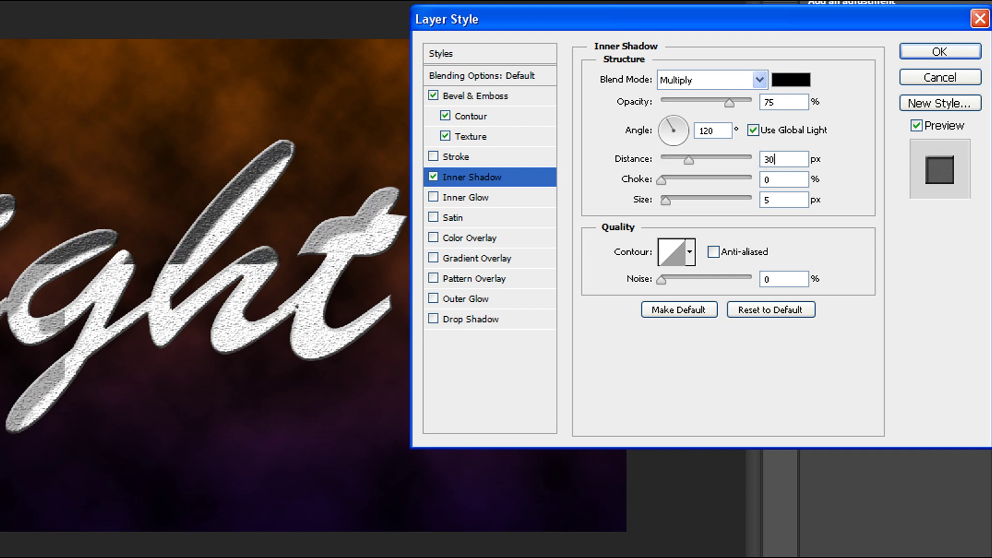
{"action": "left_click_drag", "start_coordinate": [780, 182], "coordinate": [715, 184]}
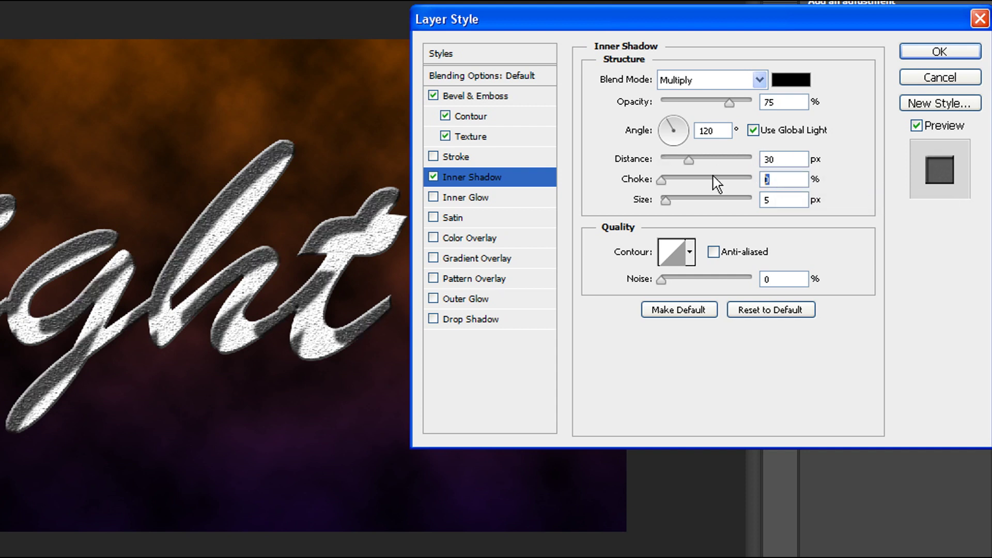
{"action": "type", "text": "30"}
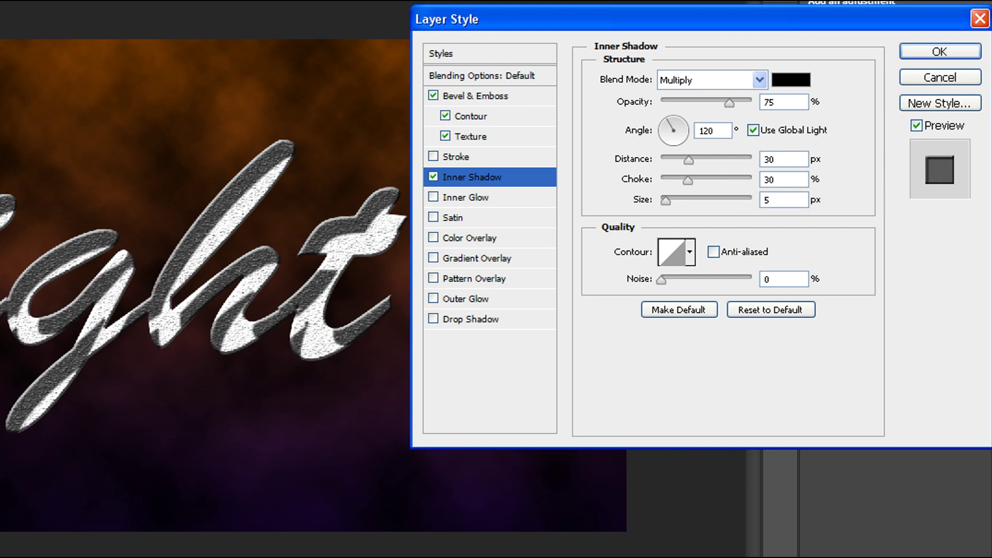
{"action": "left_click_drag", "start_coordinate": [666, 201], "coordinate": [576, 203]}
{"action": "left_click", "coordinate": [470, 257]}
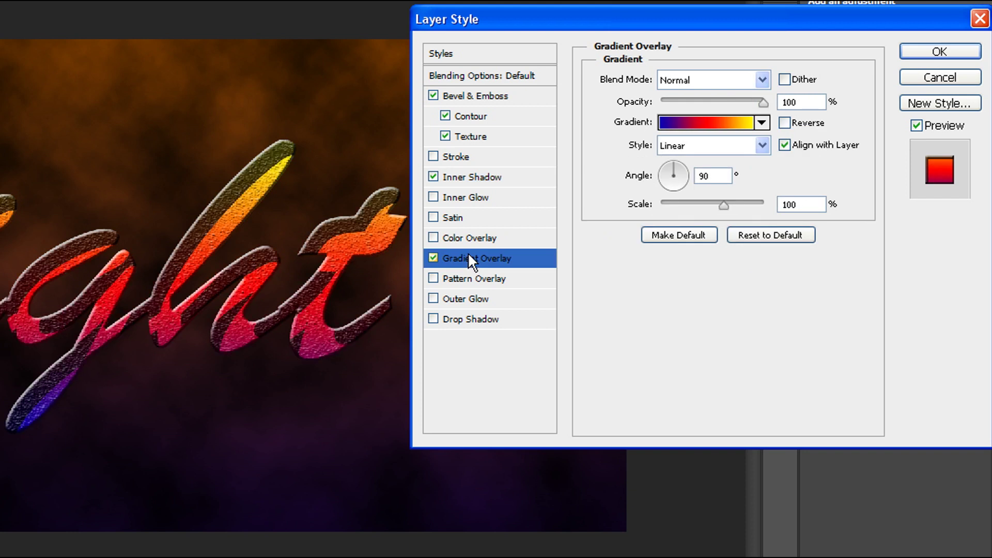
Apply the Blue, Red, Yellow gradient overlay to the lettering and enable outer glow.
{"action": "left_click", "coordinate": [702, 122]}
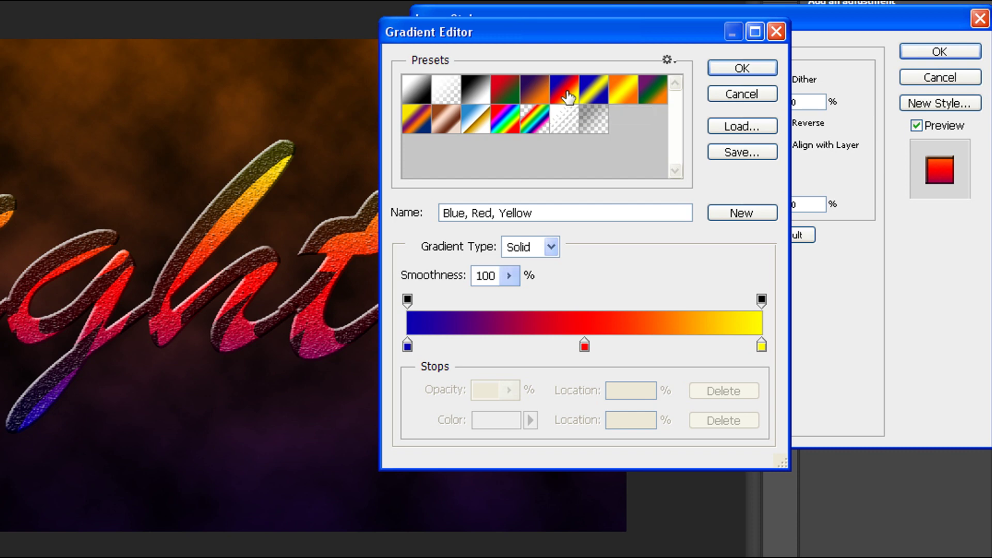
{"action": "left_click", "coordinate": [741, 71]}
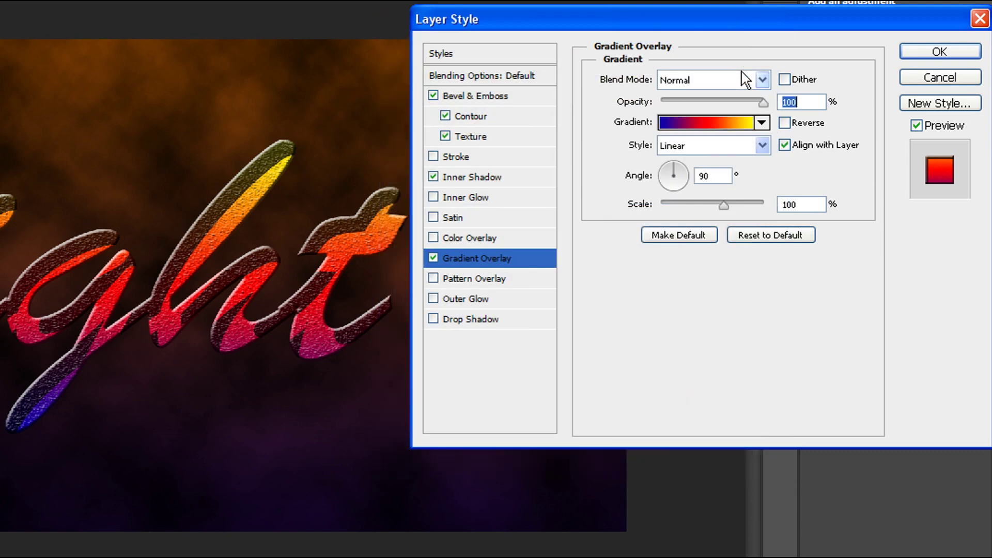
{"action": "left_click", "coordinate": [472, 301]}
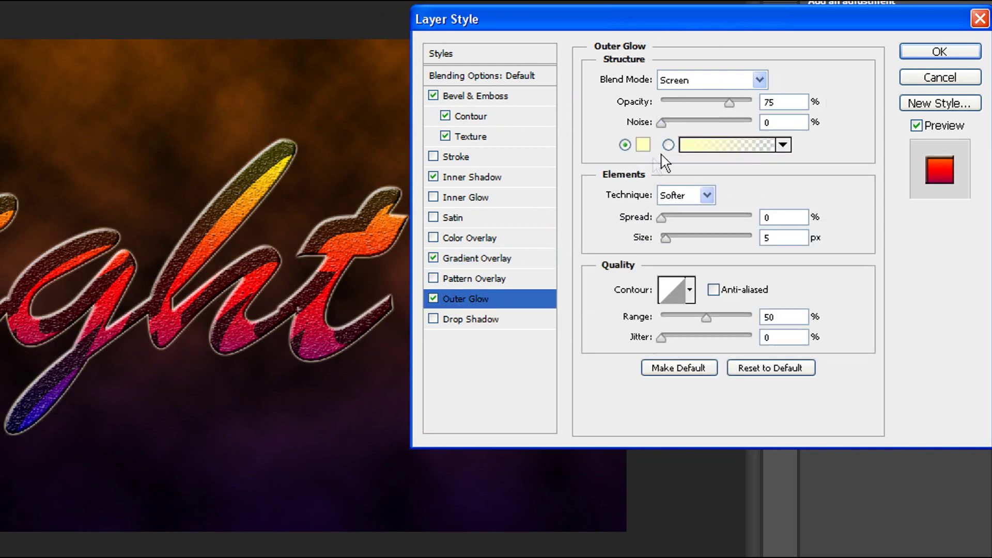
Set the outer glow to an all-white gradient with 70% spread and apply the style.
{"action": "left_click", "coordinate": [692, 148]}
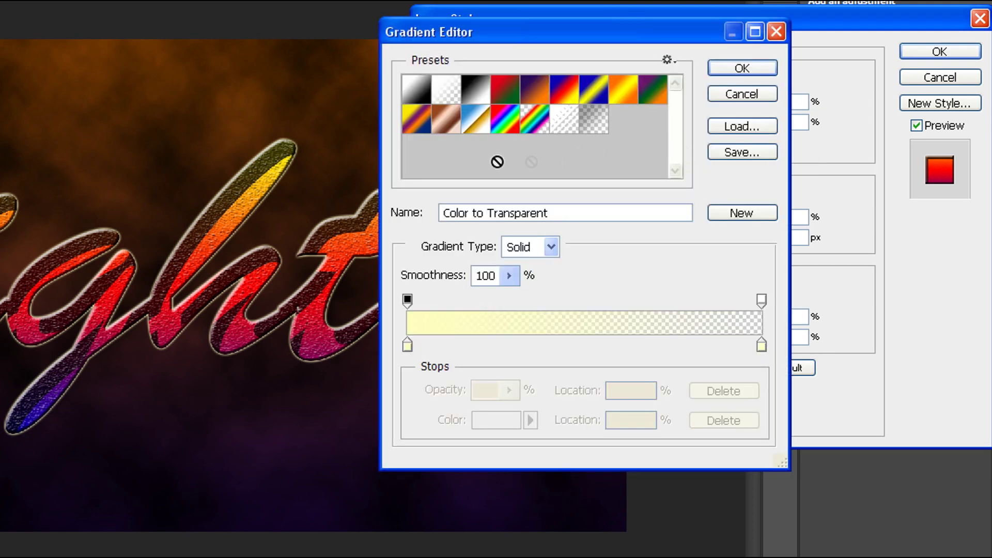
{"action": "left_click", "coordinate": [416, 91]}
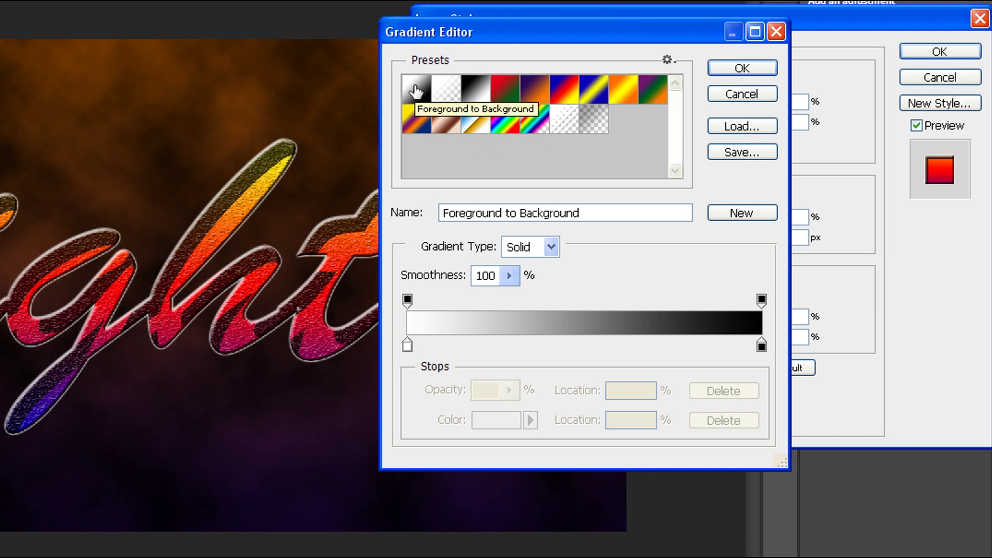
{"action": "left_click", "coordinate": [762, 346]}
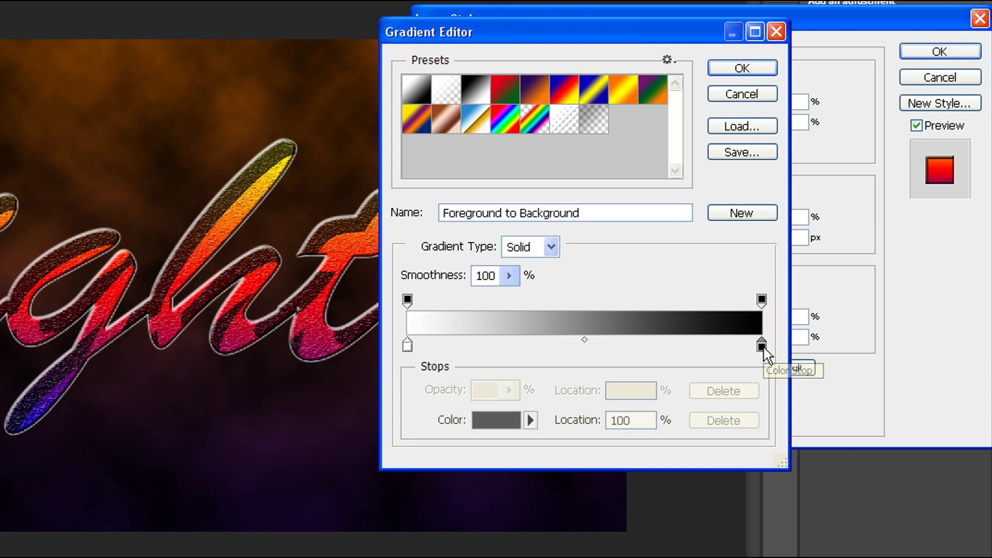
{"action": "left_click", "coordinate": [508, 417]}
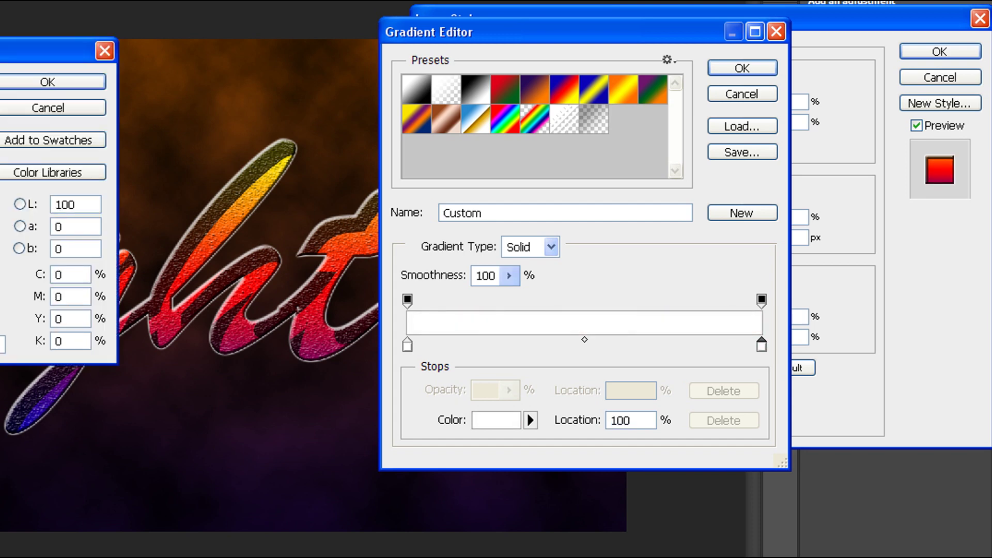
{"action": "left_click", "coordinate": [41, 82]}
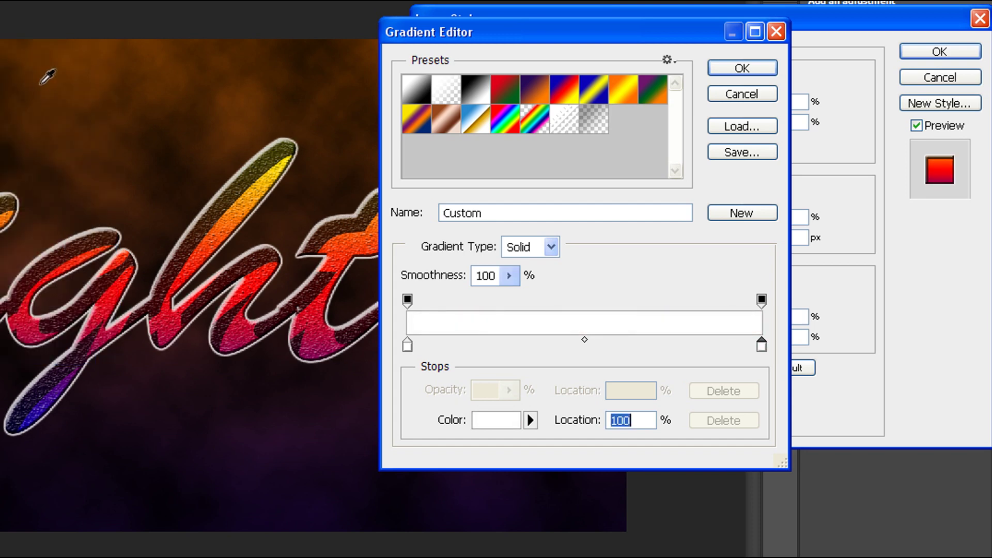
{"action": "left_click", "coordinate": [730, 67]}
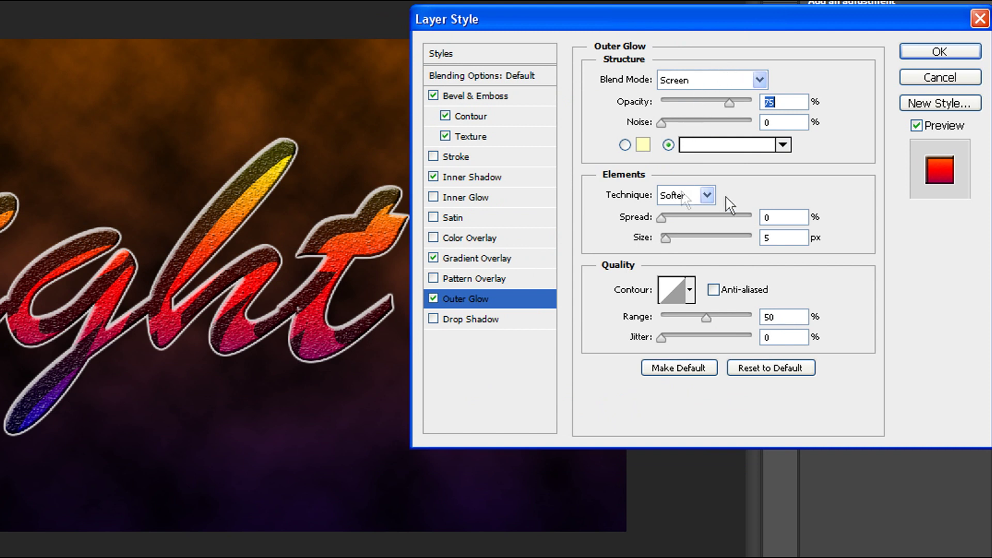
{"action": "double_click", "coordinate": [768, 217]}
{"action": "type", "text": "70"}
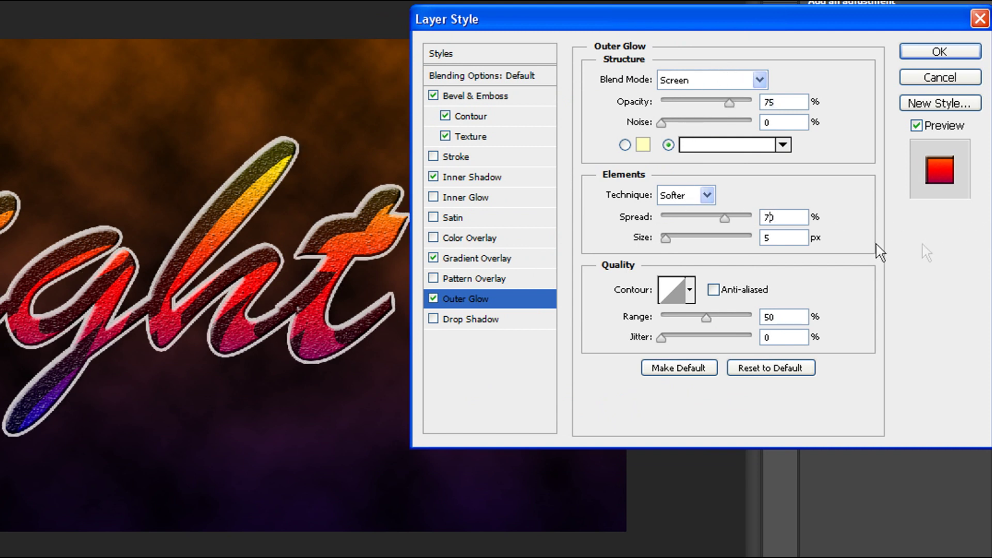
{"action": "left_click", "coordinate": [939, 51]}
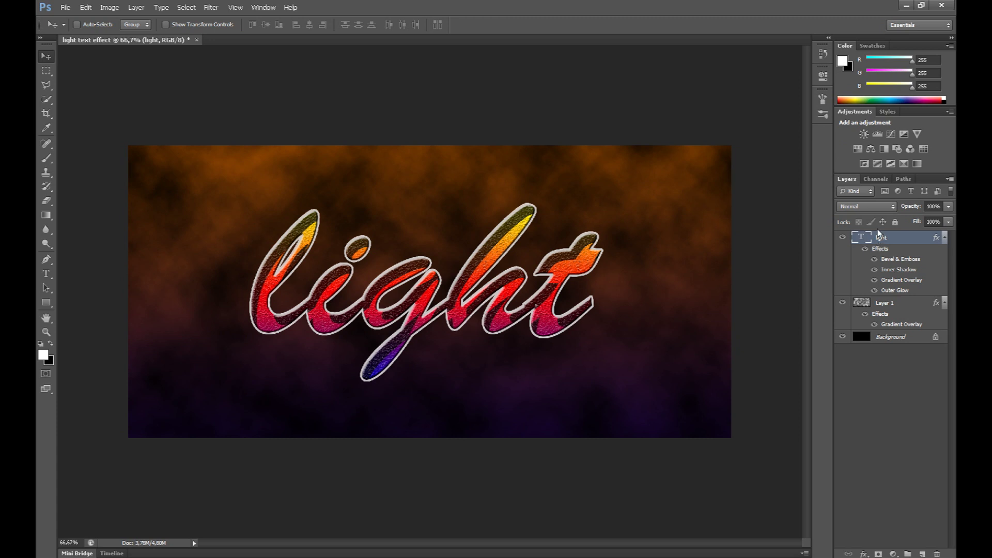
Duplicate the light layer into light copy and light copy 2, hiding light copy 2's outer glow.
{"action": "right_click", "coordinate": [898, 242]}
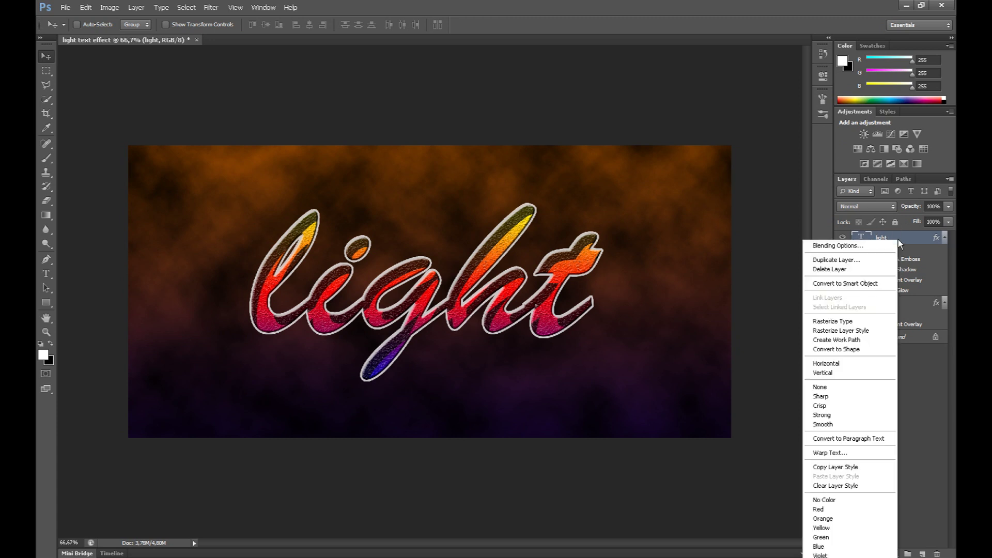
{"action": "left_click", "coordinate": [873, 260]}
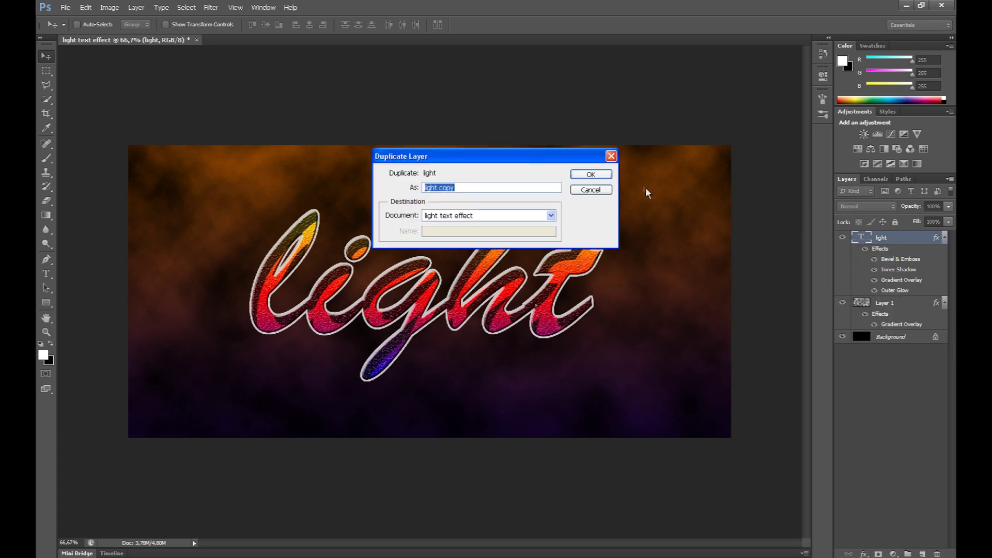
{"action": "left_click", "coordinate": [607, 174]}
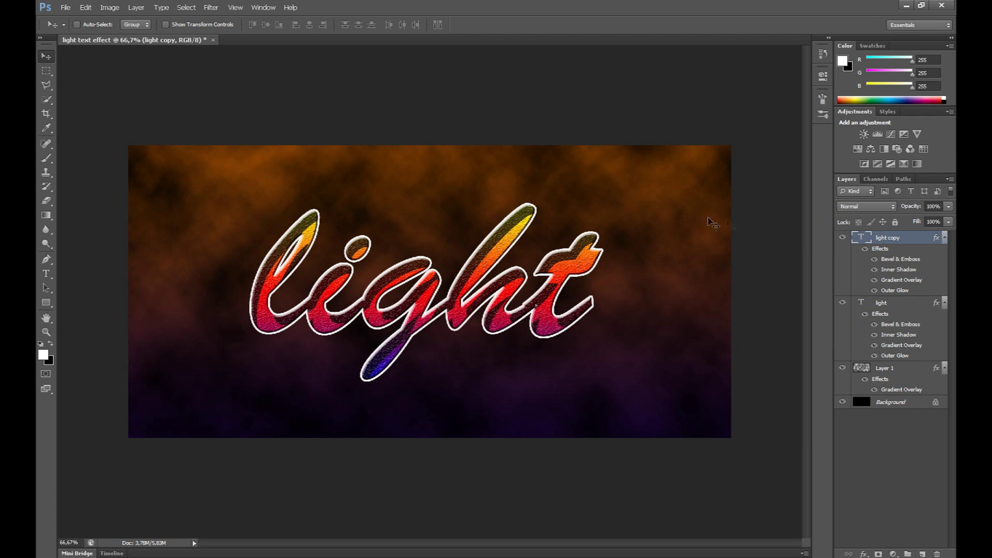
{"action": "right_click", "coordinate": [906, 242]}
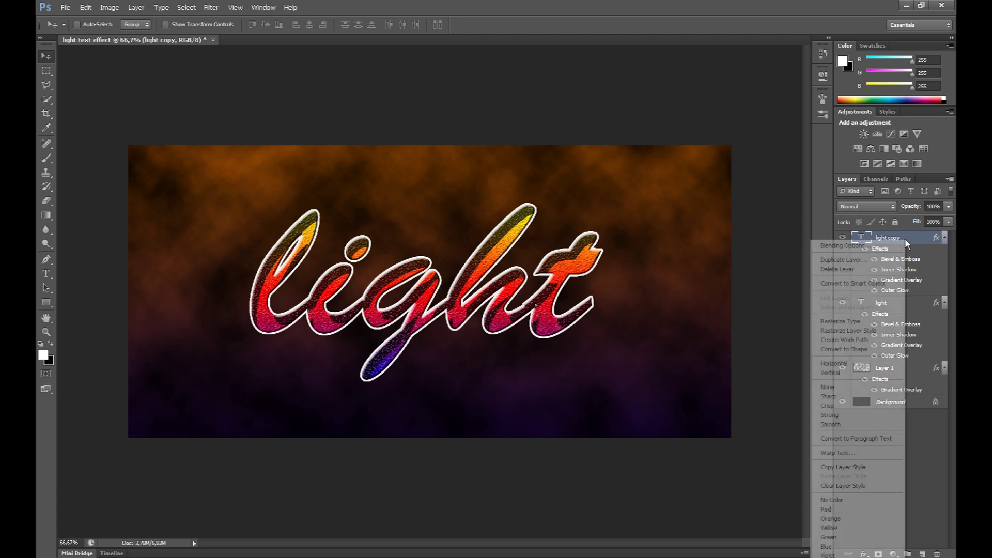
{"action": "left_click", "coordinate": [871, 259]}
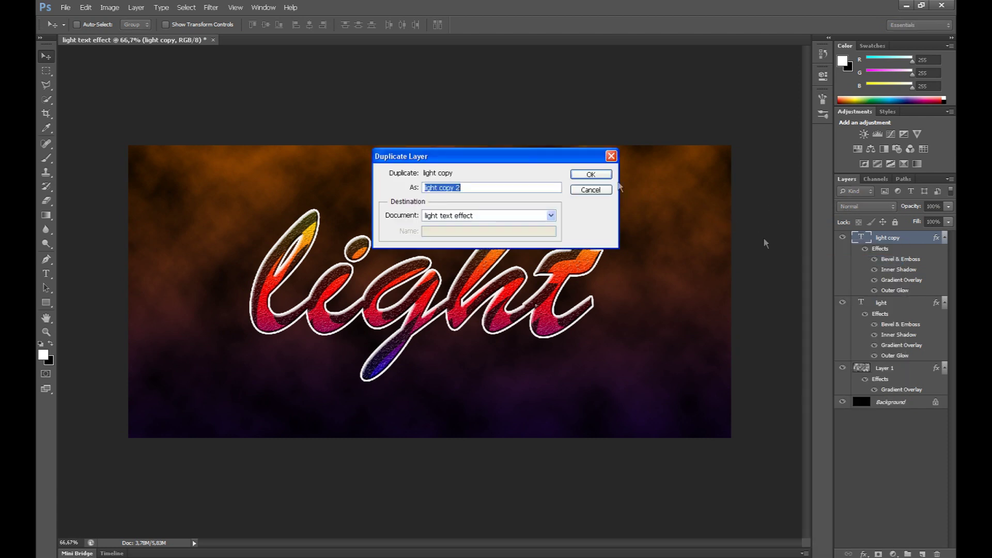
{"action": "left_click", "coordinate": [591, 176]}
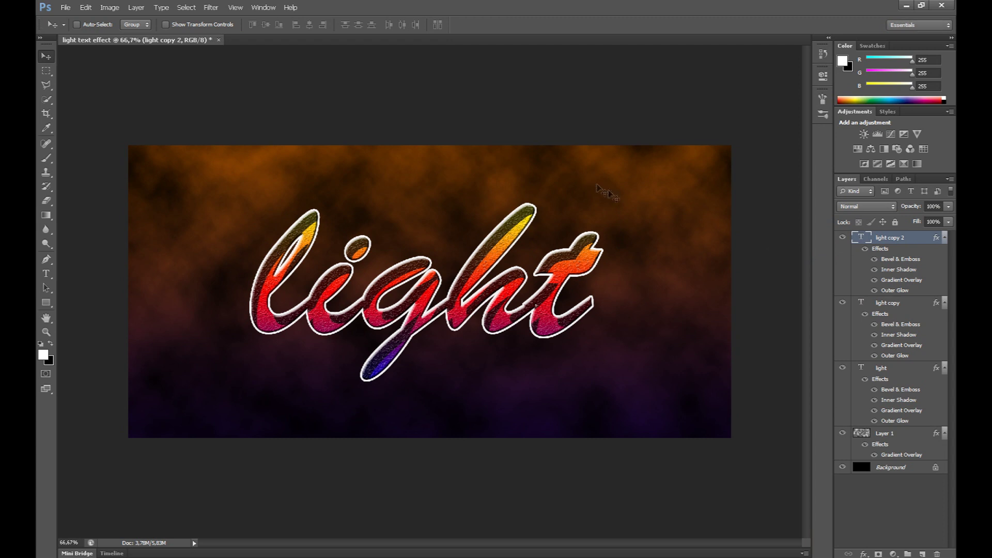
{"action": "left_click", "coordinate": [874, 291]}
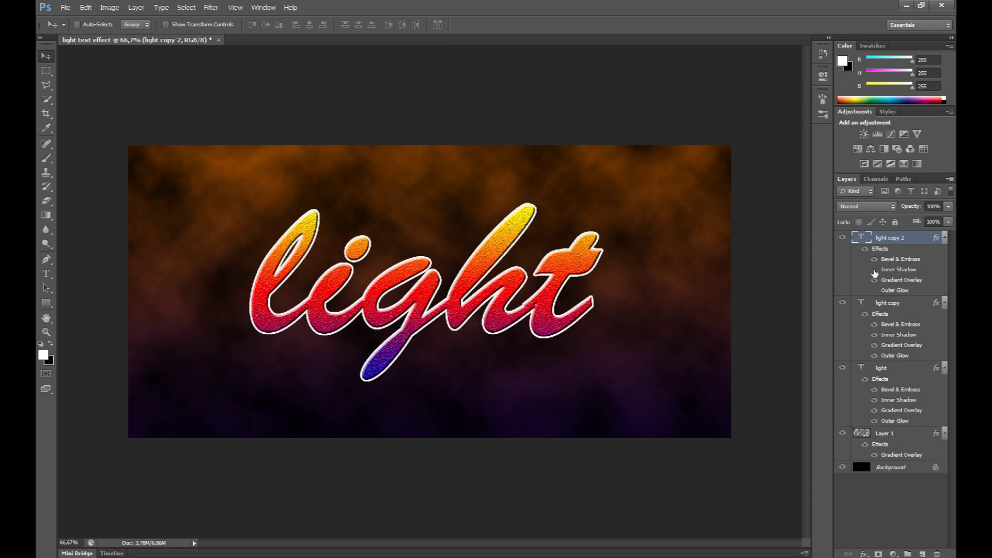
Hide light copy 2's inner shadow, then rasterize it and apply a Zoom Radial Blur at amount 100.
{"action": "left_click", "coordinate": [874, 270]}
{"action": "left_click", "coordinate": [210, 7]}
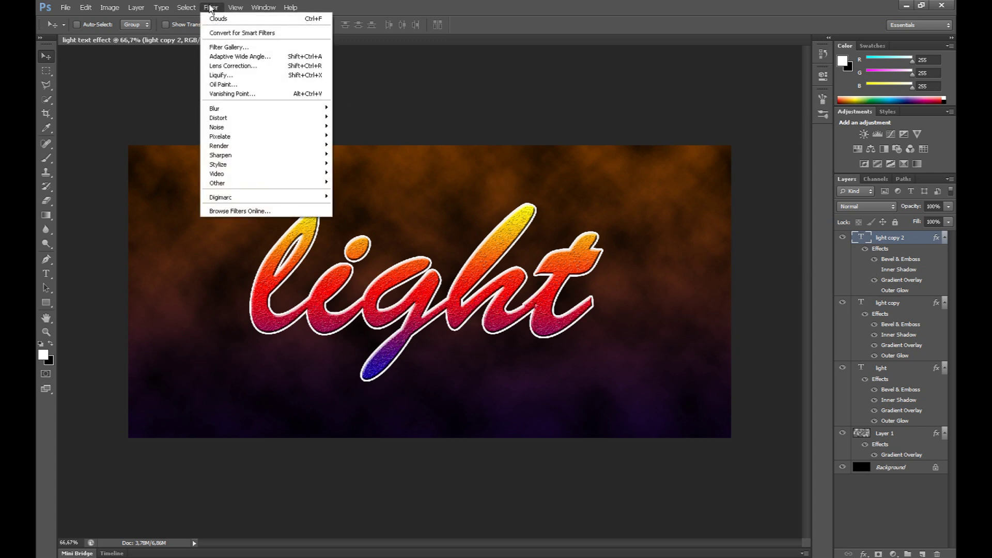
{"action": "mouse_move", "coordinate": [256, 105]}
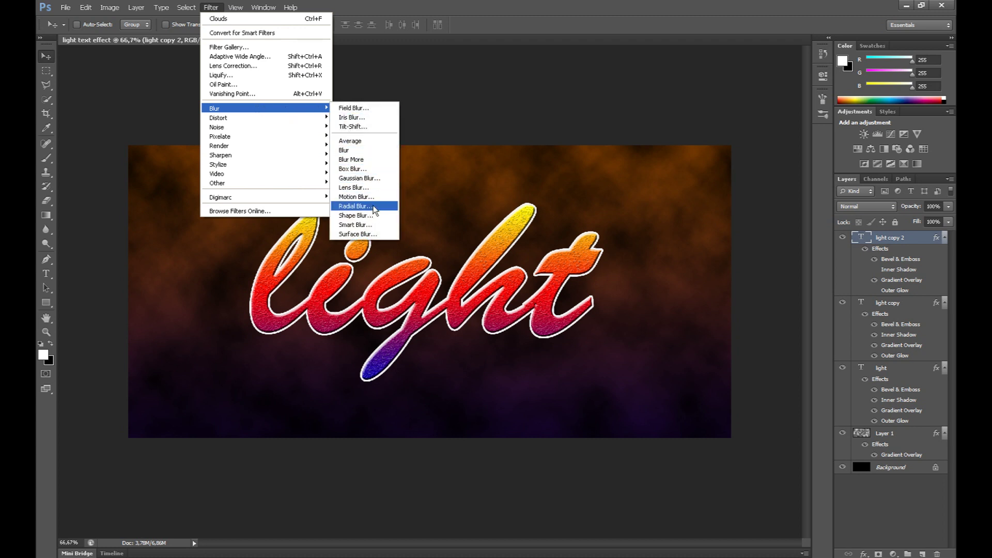
{"action": "left_click", "coordinate": [356, 206]}
{"action": "left_click", "coordinate": [470, 220]}
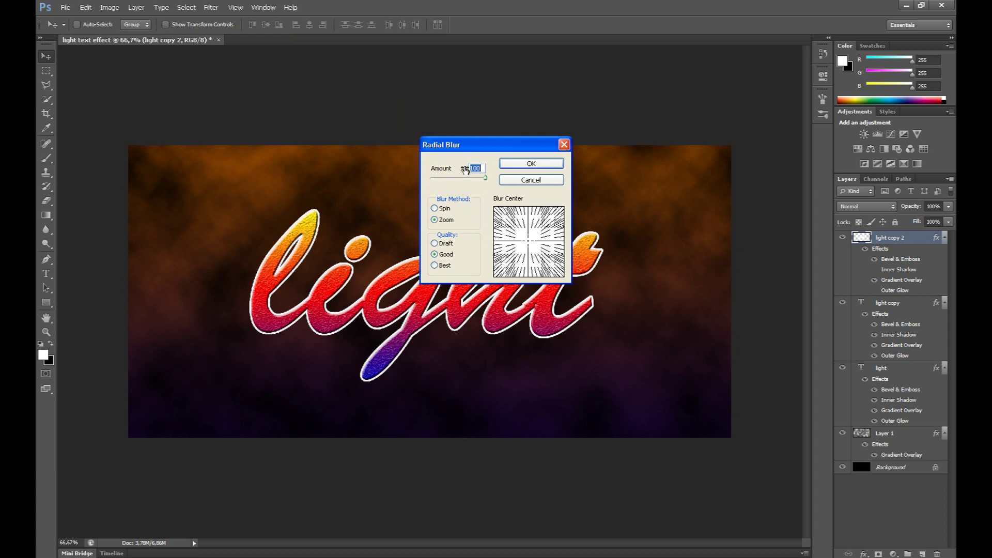
{"action": "left_click", "coordinate": [434, 221]}
{"action": "left_click", "coordinate": [532, 164]}
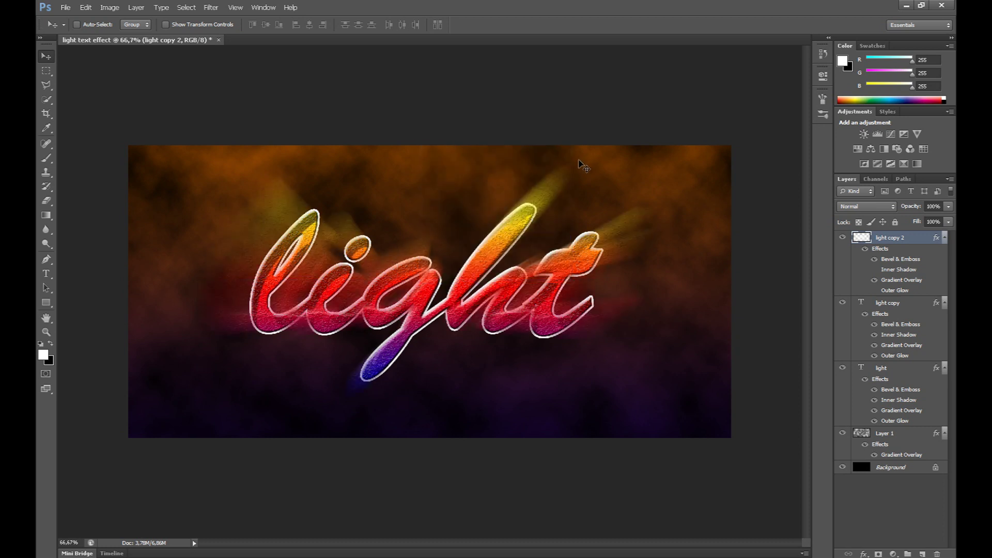
Duplicate light copy 2 as light copy 3 and lower its opacity to 80%.
{"action": "right_click", "coordinate": [902, 240]}
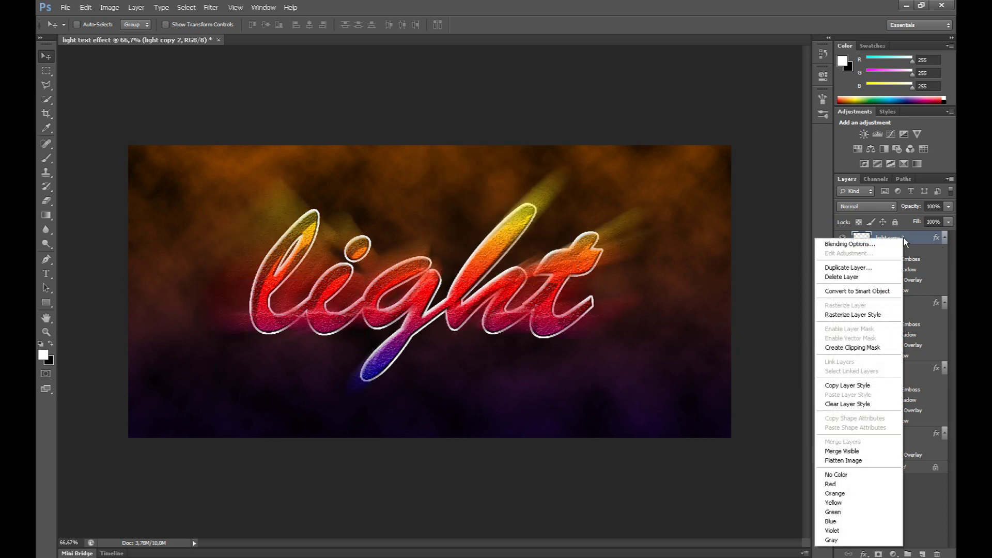
{"action": "left_click", "coordinate": [885, 270]}
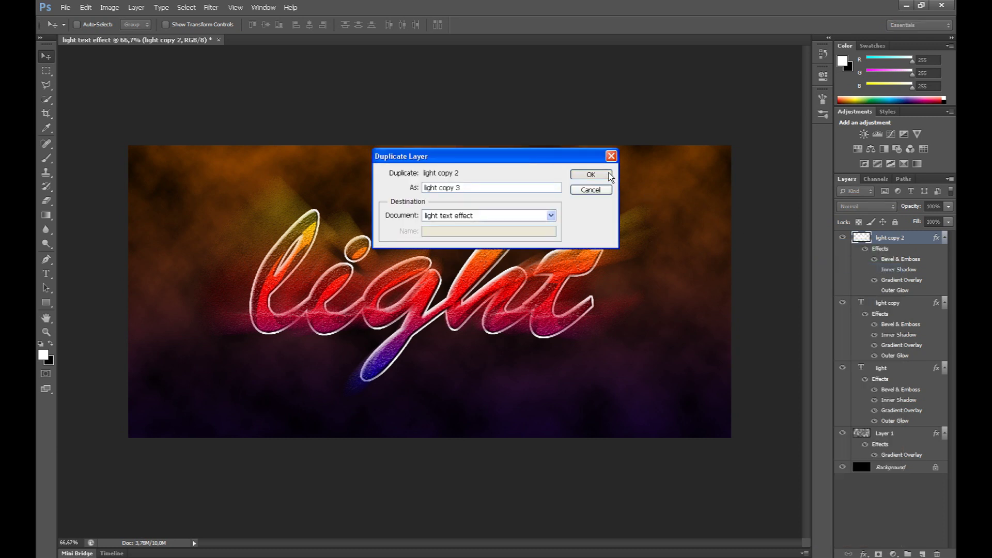
{"action": "left_click", "coordinate": [599, 172]}
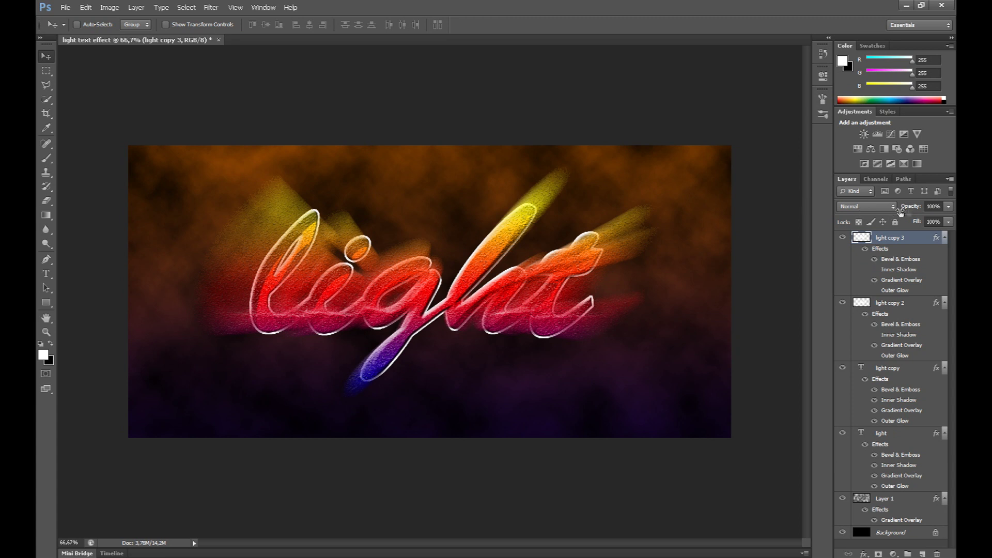
{"action": "left_click", "coordinate": [948, 207]}
{"action": "left_click", "coordinate": [948, 207]}
Add a black (000000) Solid Color fill layer, Color Fill 1, covering the canvas.
{"action": "left_click", "coordinate": [923, 554]}
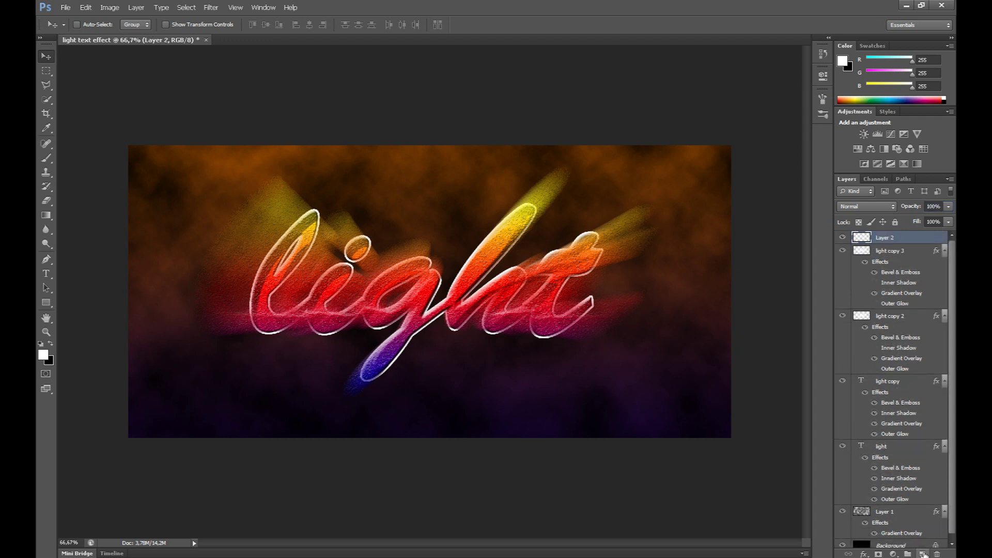
{"action": "left_click", "coordinate": [892, 554]}
{"action": "left_click", "coordinate": [846, 370]}
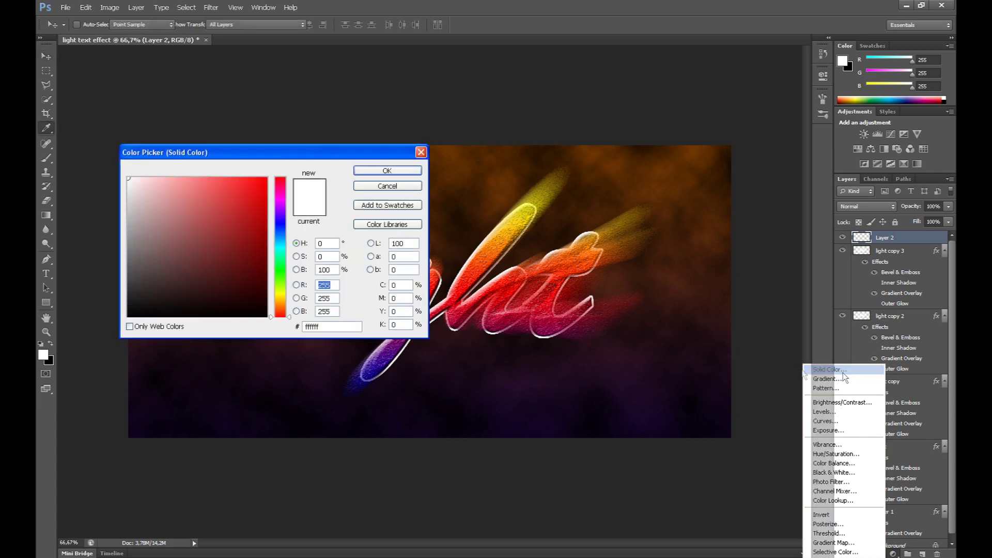
{"action": "left_click_drag", "start_coordinate": [234, 287], "coordinate": [306, 343]}
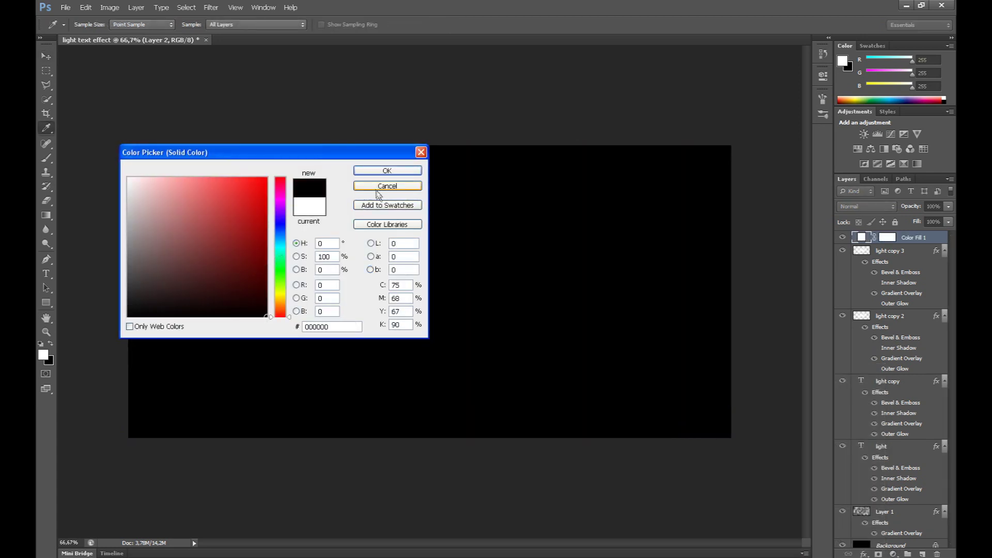
{"action": "left_click", "coordinate": [384, 171]}
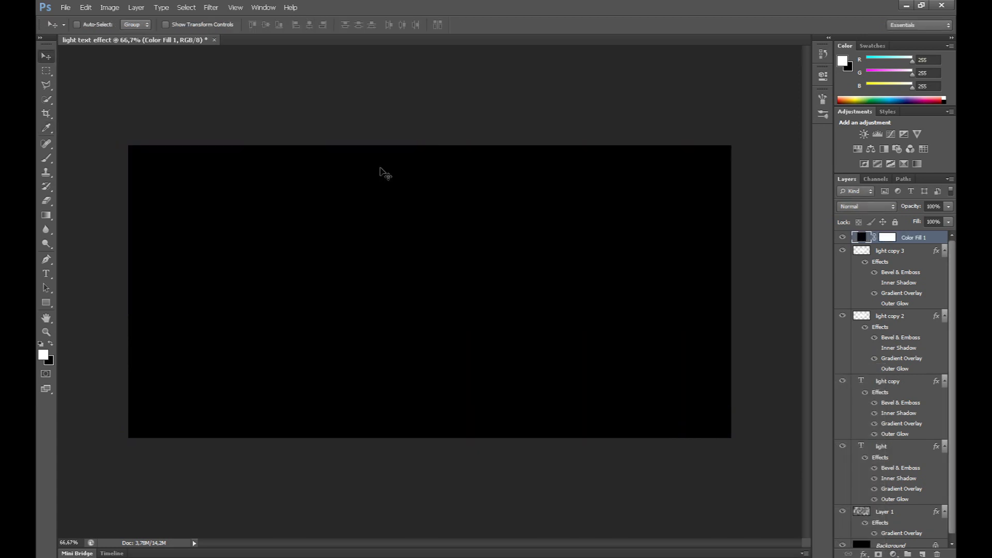
Rasterize the black fill and render a 50-300mm Zoom lens flare at 90% brightness, upper left.
{"action": "left_click", "coordinate": [215, 10]}
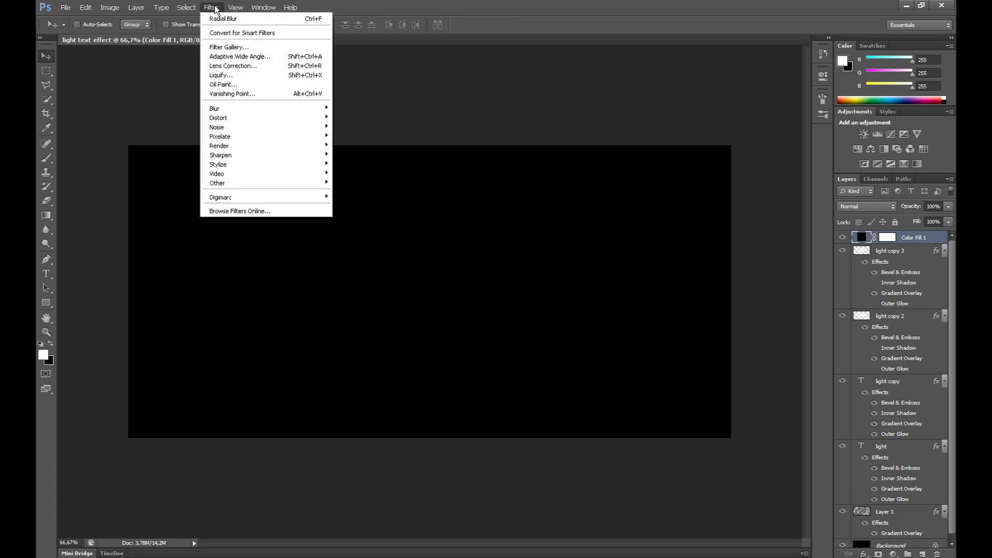
{"action": "mouse_move", "coordinate": [267, 147]}
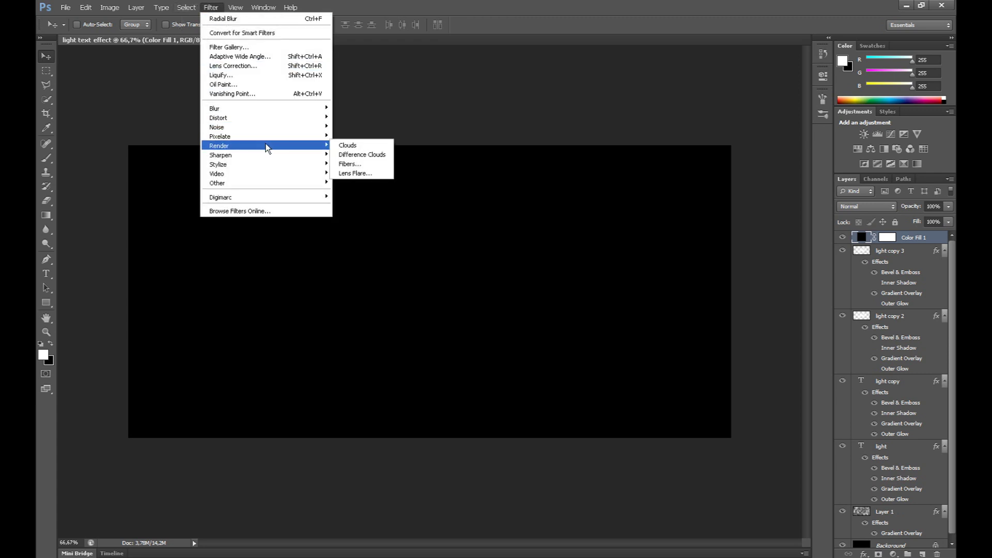
{"action": "left_click", "coordinate": [373, 173]}
{"action": "left_click", "coordinate": [472, 219]}
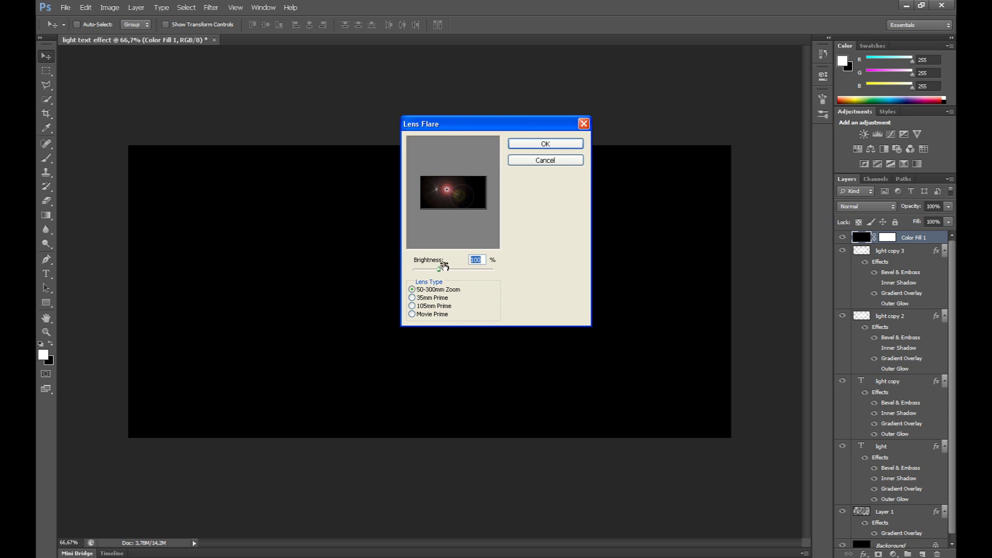
{"action": "type", "text": "92"}
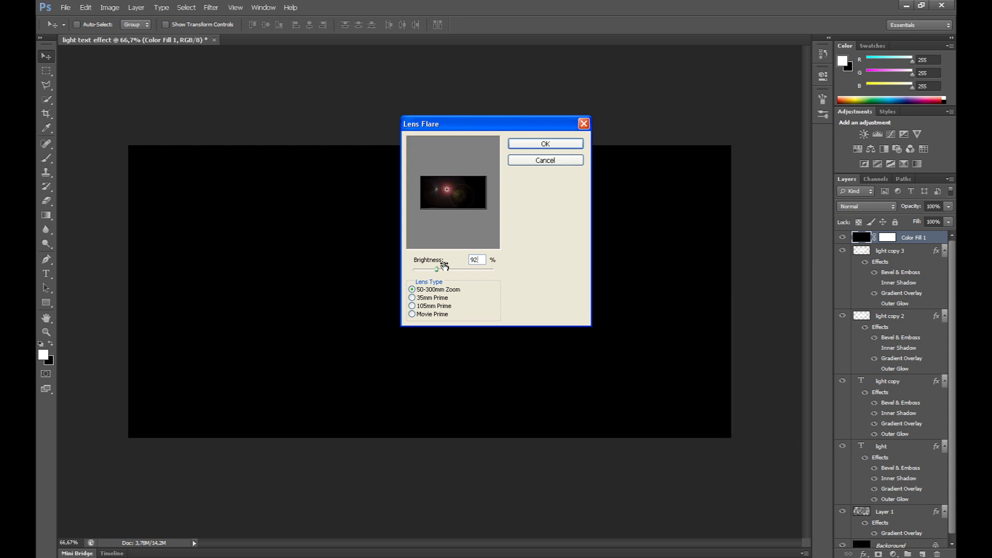
{"action": "key", "text": "BackSpace"}
{"action": "type", "text": "0"}
{"action": "left_click_drag", "start_coordinate": [442, 189], "coordinate": [440, 187]}
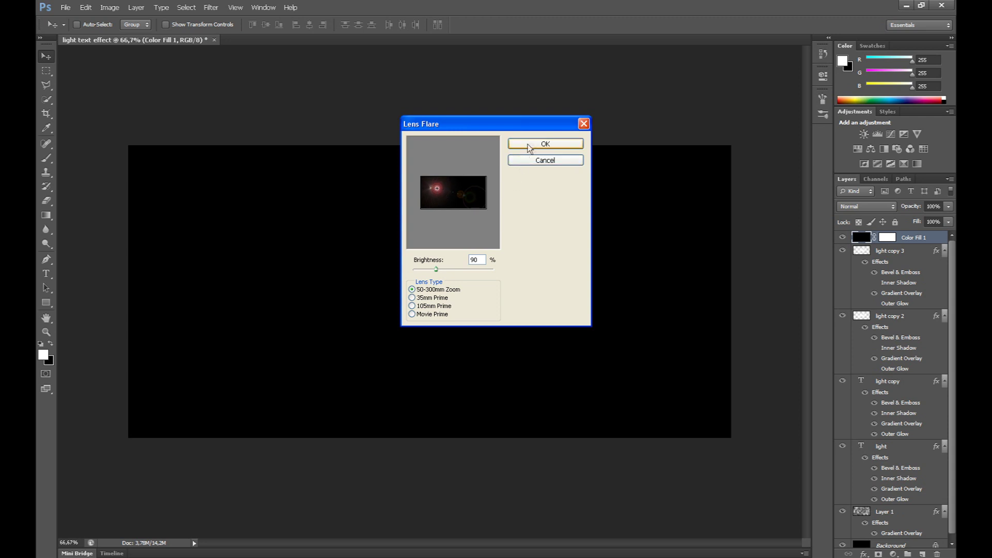
{"action": "left_click", "coordinate": [547, 145]}
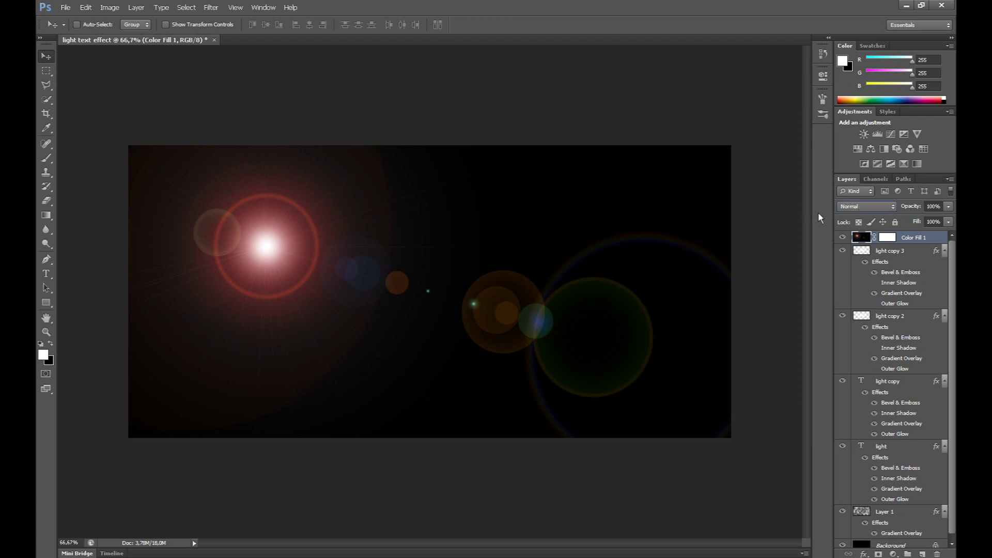
Set Color Fill 1 to Lighten blend mode and add an empty Layer 2 above it.
{"action": "left_click", "coordinate": [869, 205]}
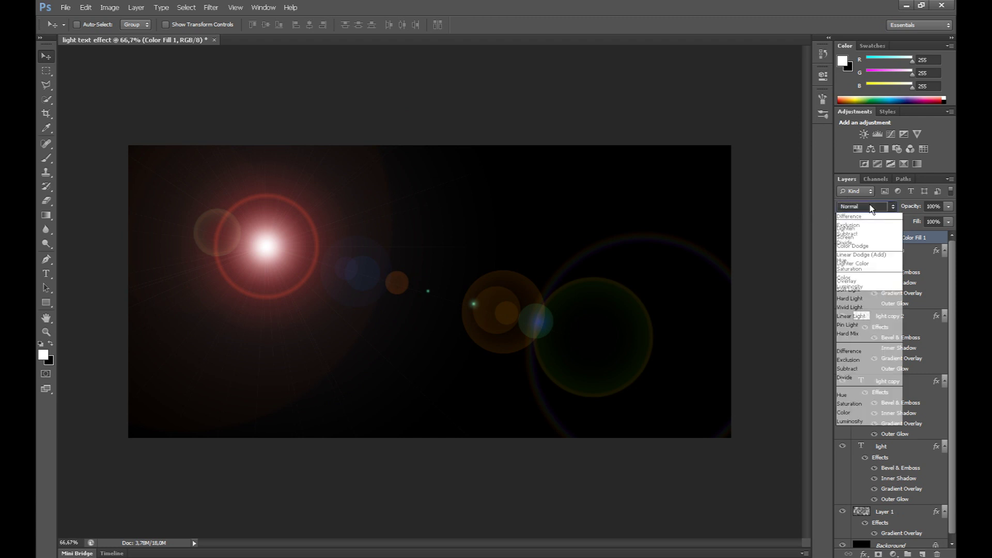
{"action": "left_click", "coordinate": [871, 293]}
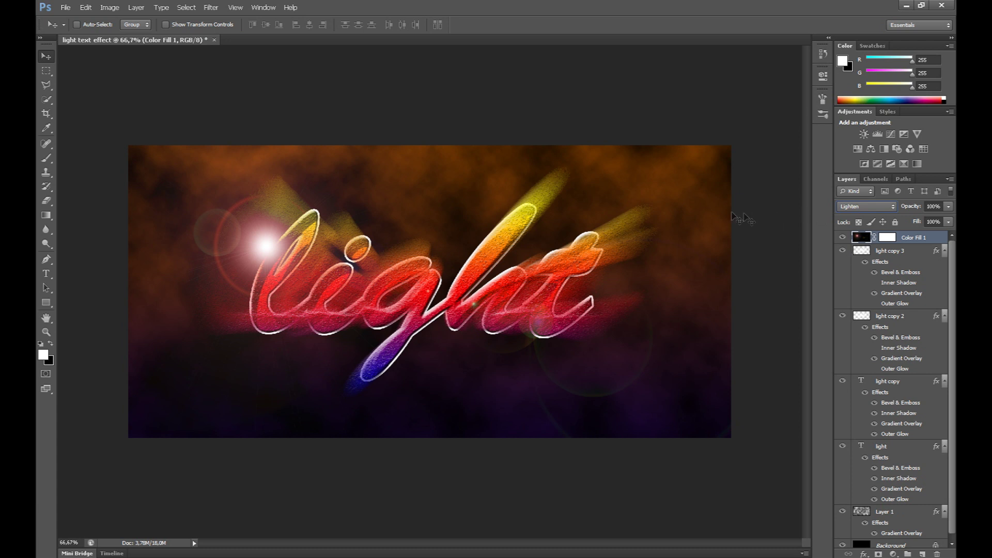
{"action": "left_click", "coordinate": [923, 553]}
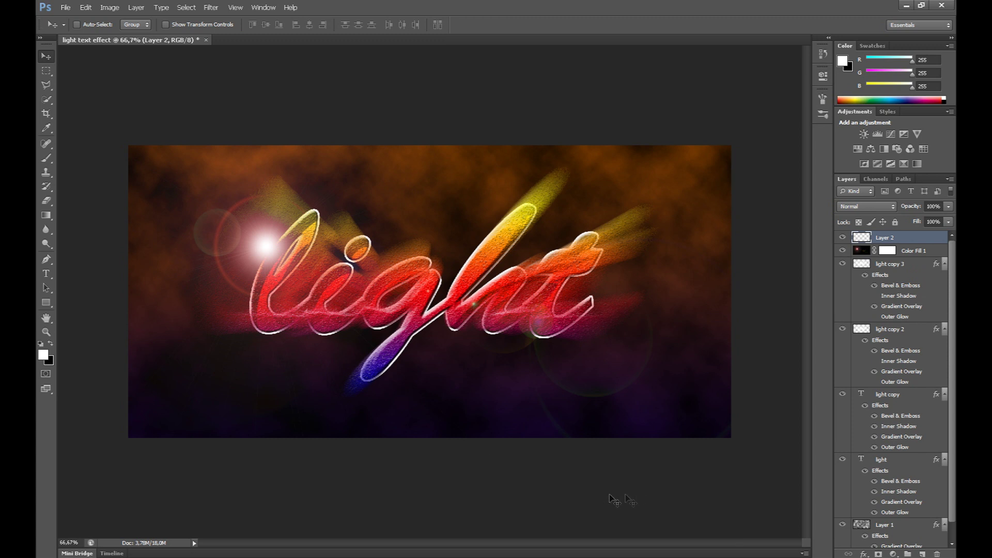
{"action": "left_click", "coordinate": [49, 156]}
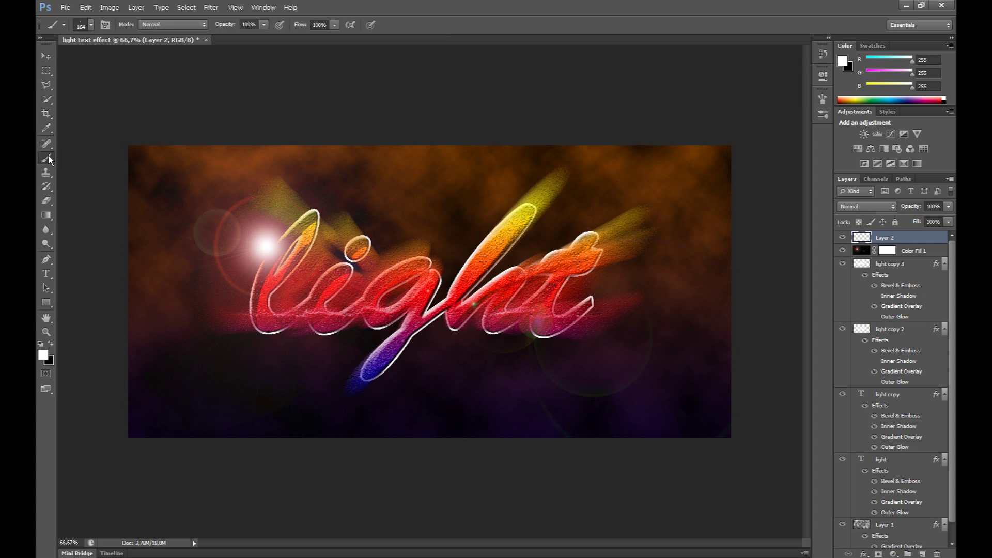
Choose the star-shaped brush tip at 164 px size.
{"action": "left_click", "coordinate": [91, 23]}
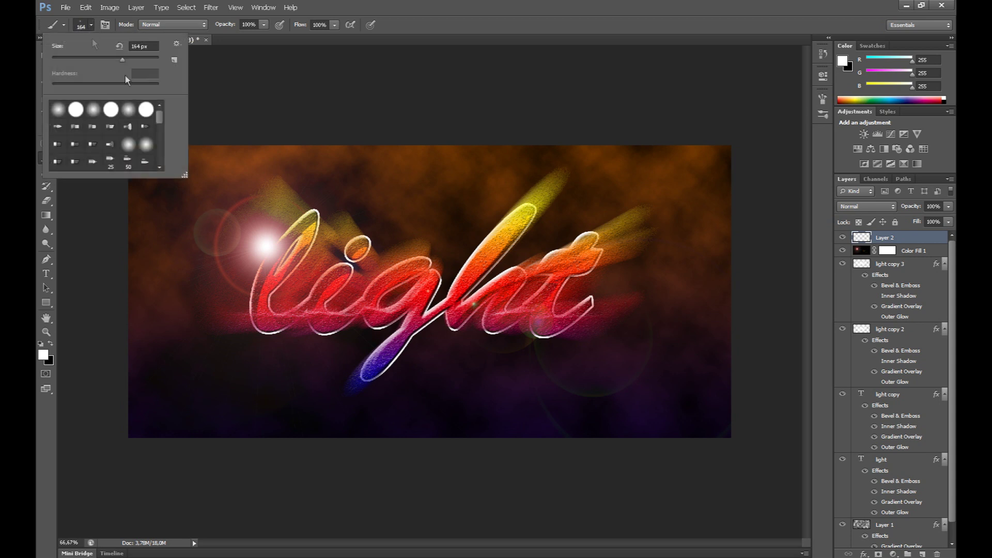
{"action": "left_click_drag", "start_coordinate": [160, 119], "coordinate": [162, 169]}
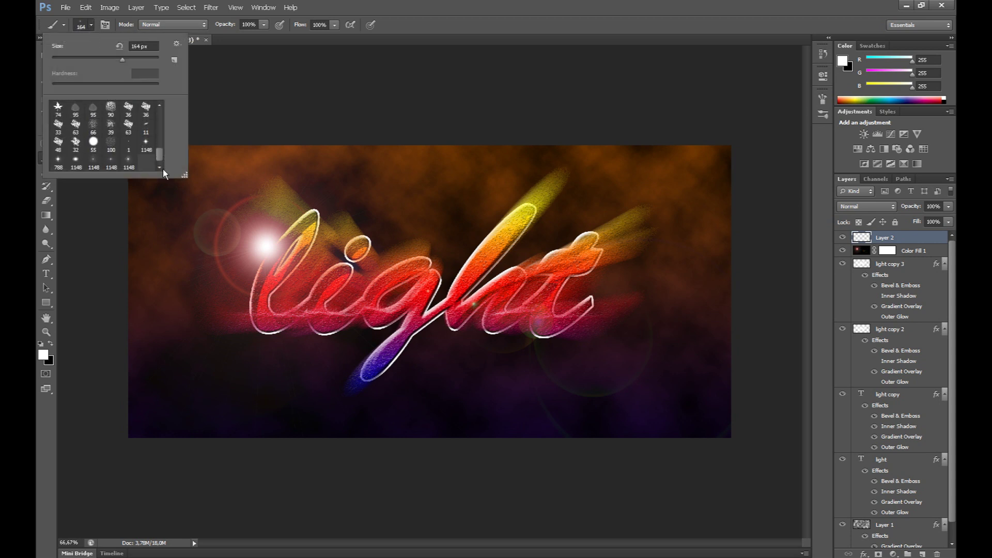
{"action": "left_click", "coordinate": [109, 163]}
{"action": "type", "text": "164"}
{"action": "key", "text": "Return"}
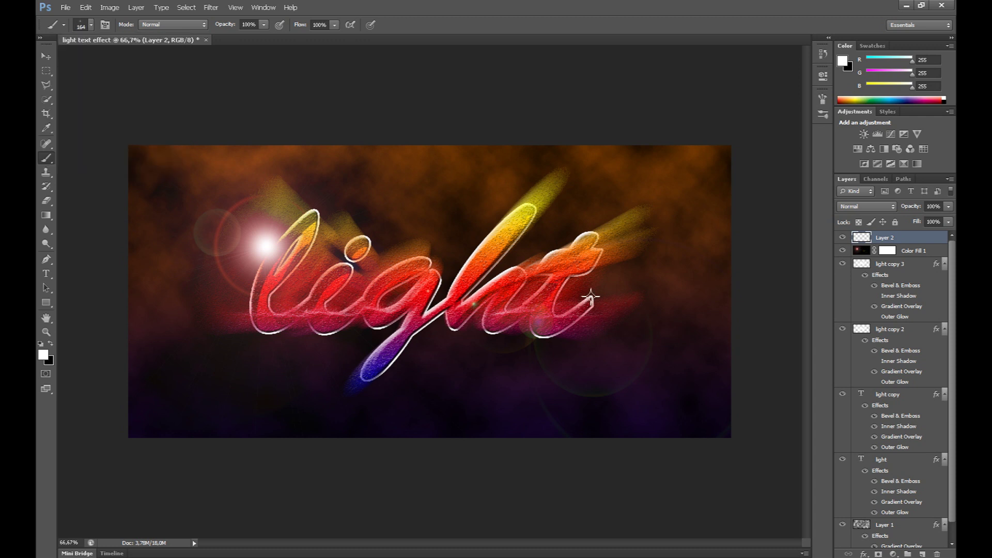
Stamp white star sparkles around the top, crossbar and base of the t and h.
{"action": "left_click", "coordinate": [591, 295]}
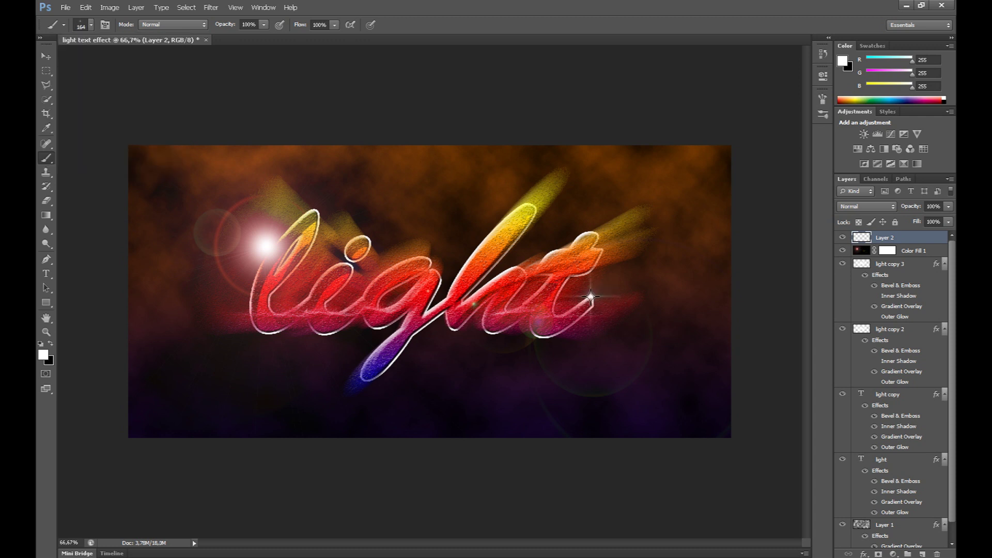
{"action": "left_click", "coordinate": [585, 233]}
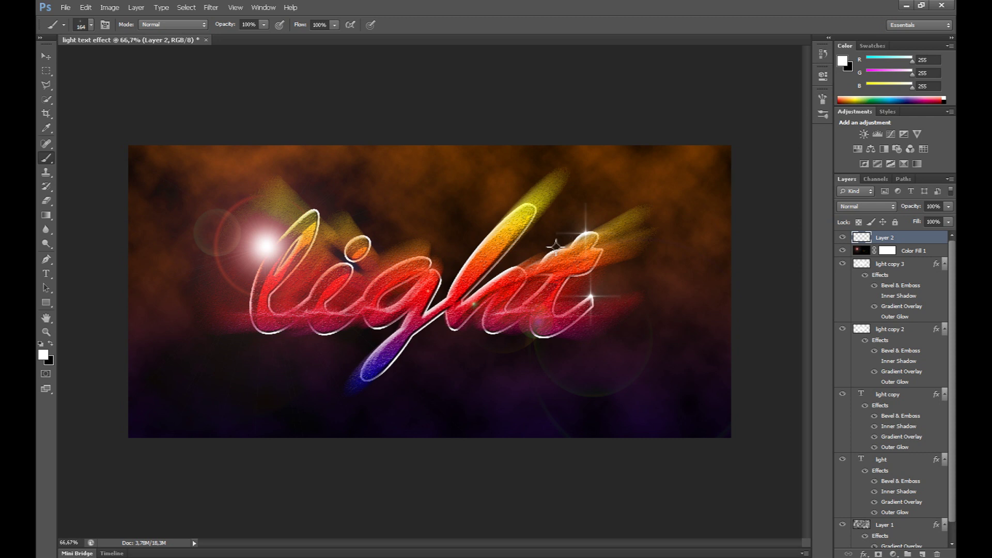
{"action": "left_click", "coordinate": [549, 252]}
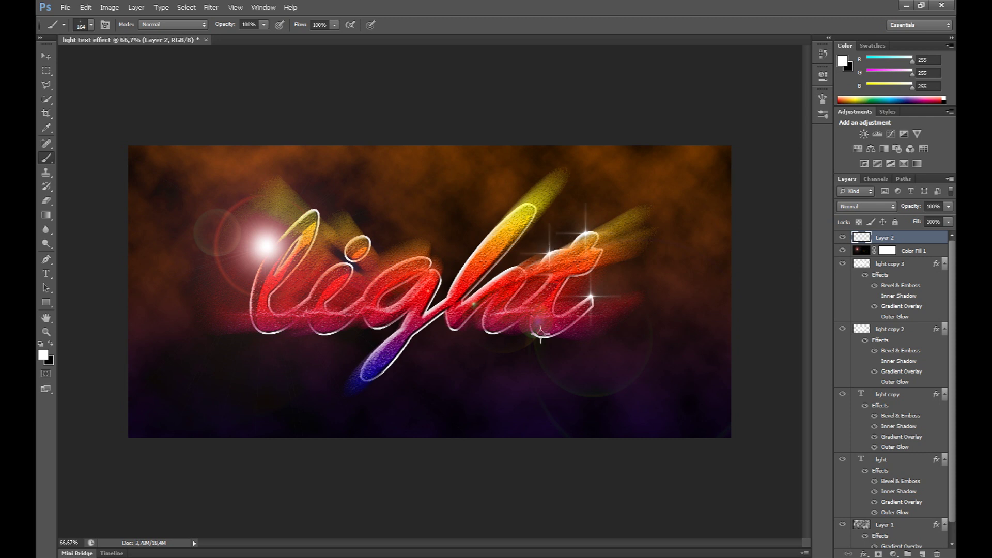
{"action": "left_click", "coordinate": [542, 336]}
{"action": "left_click", "coordinate": [491, 333]}
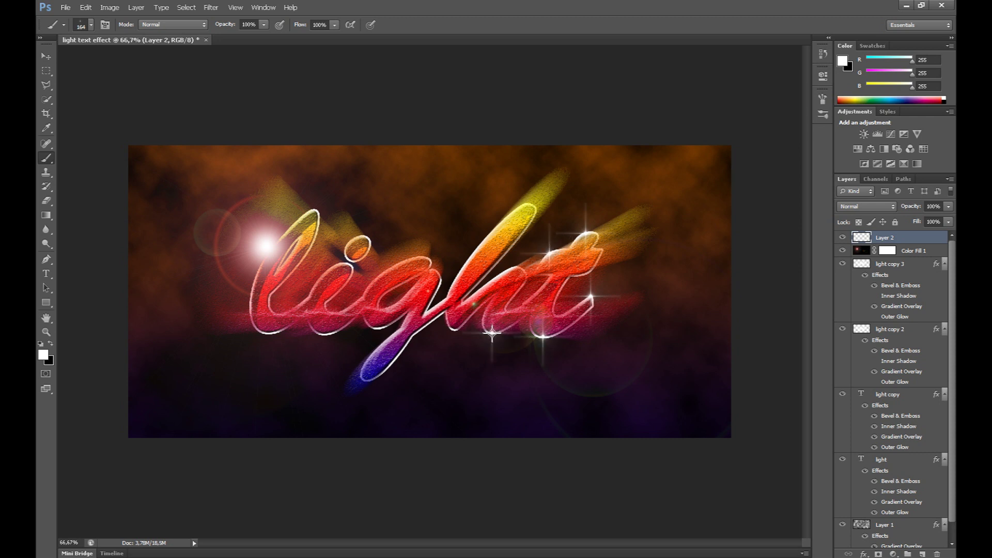
{"action": "left_click", "coordinate": [453, 329]}
{"action": "left_click", "coordinate": [506, 273]}
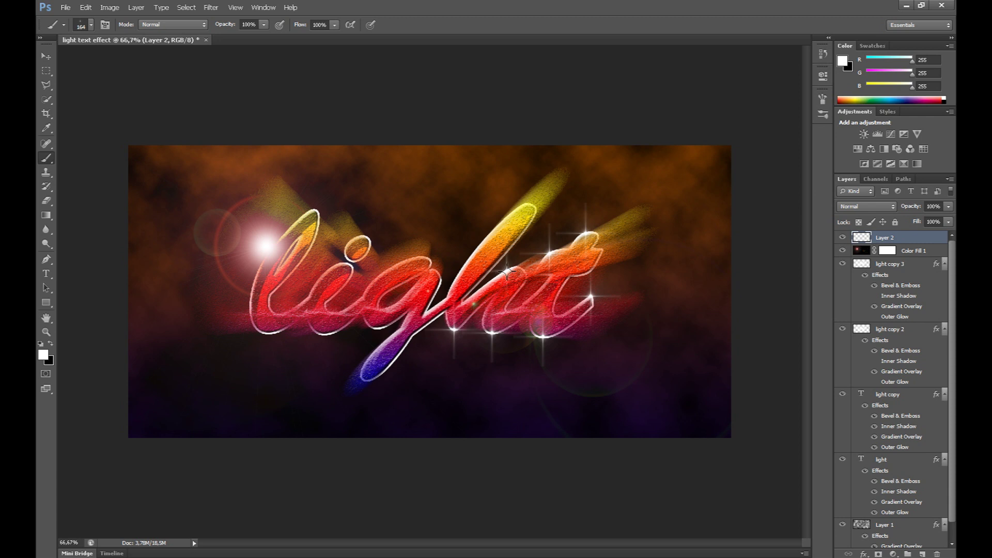
{"action": "left_click", "coordinate": [478, 241]}
Stamp more sparkles along the g, the i and its dot, and the l.
{"action": "left_click", "coordinate": [441, 280]}
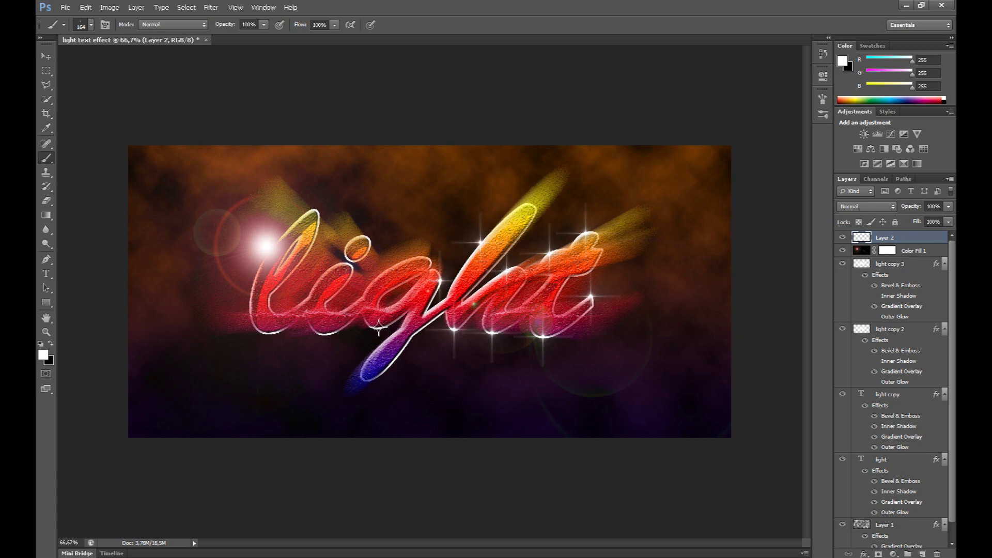
{"action": "left_click", "coordinate": [379, 328]}
{"action": "left_click", "coordinate": [398, 355]}
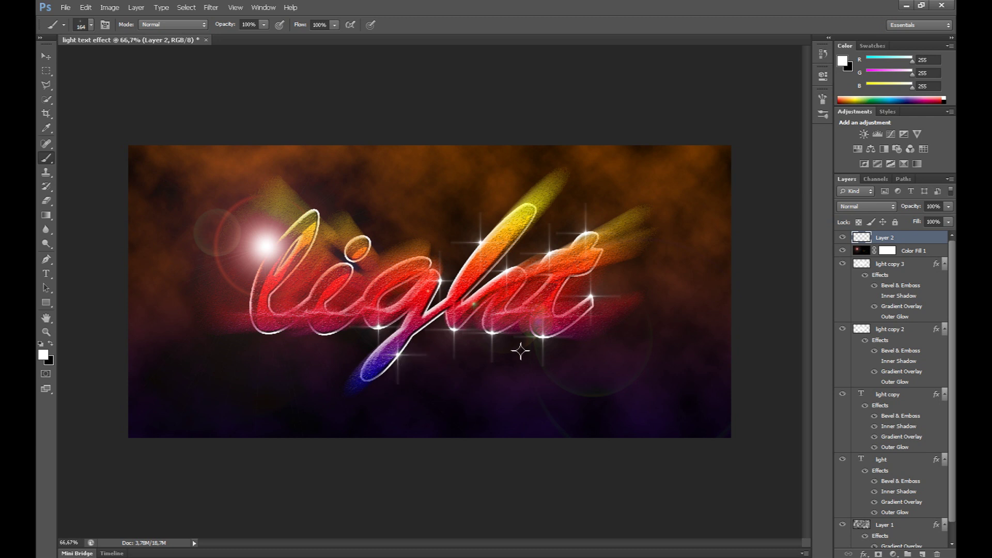
{"action": "left_click", "coordinate": [327, 333]}
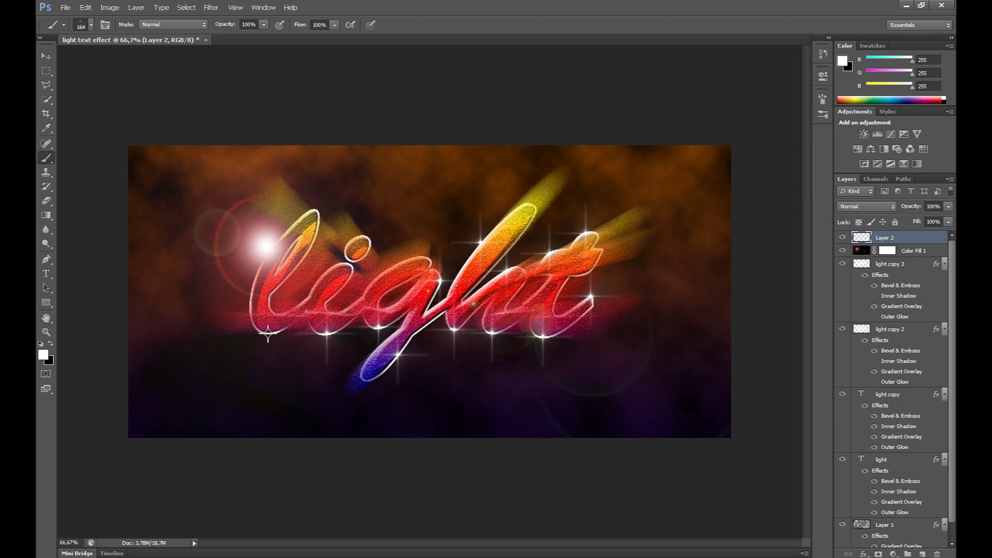
{"action": "left_click", "coordinate": [268, 333]}
{"action": "left_click", "coordinate": [316, 211]}
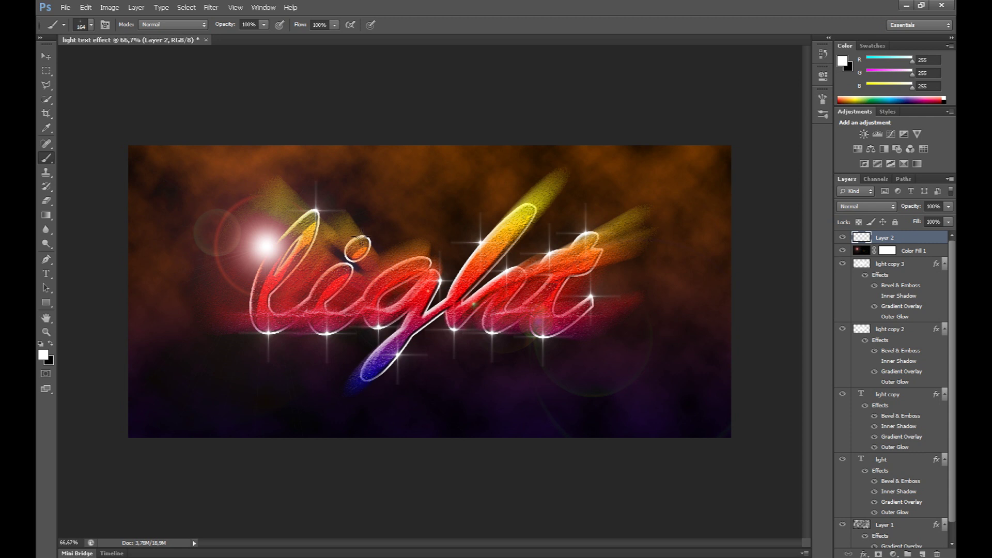
{"action": "left_click", "coordinate": [367, 238]}
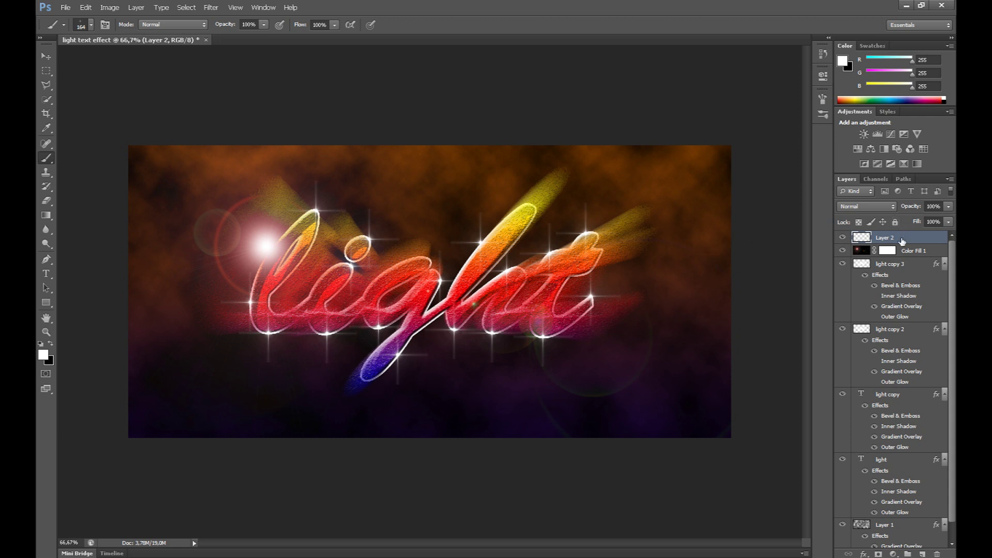
Duplicate the sparkle layer as Layer 2 copy.
{"action": "right_click", "coordinate": [905, 238]}
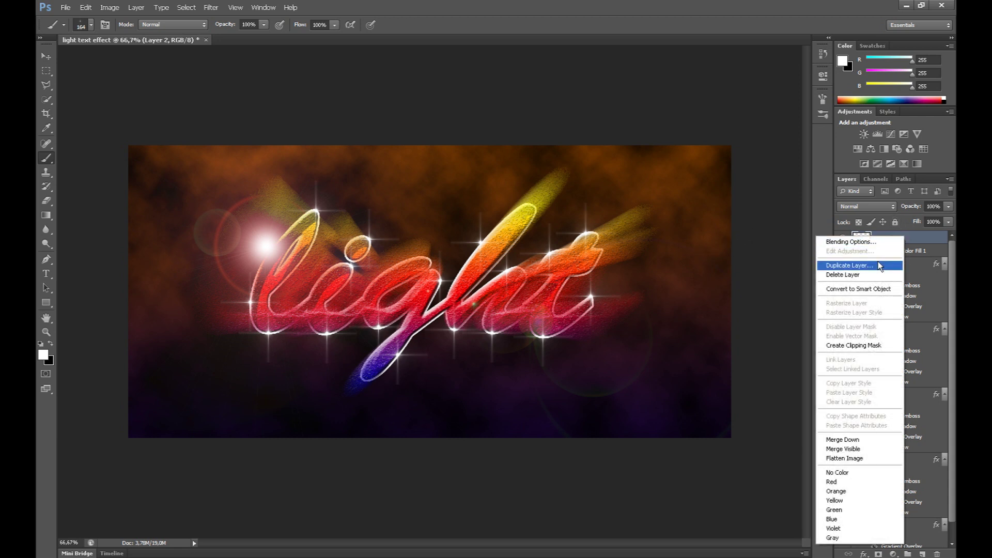
{"action": "left_click", "coordinate": [879, 262]}
{"action": "left_click", "coordinate": [591, 173]}
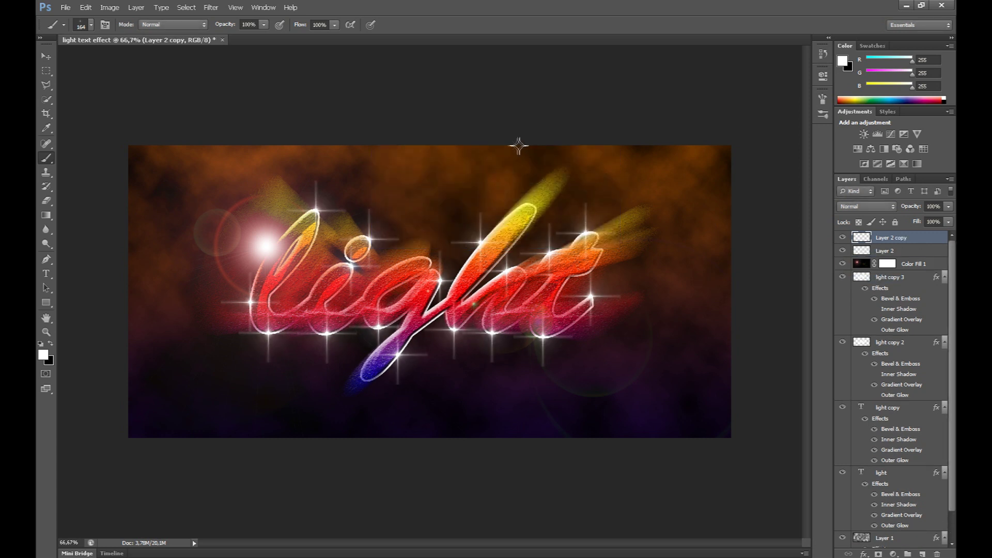
Apply a Gaussian Blur with a 3.2-pixel radius to Layer 2 copy.
{"action": "left_click", "coordinate": [212, 9]}
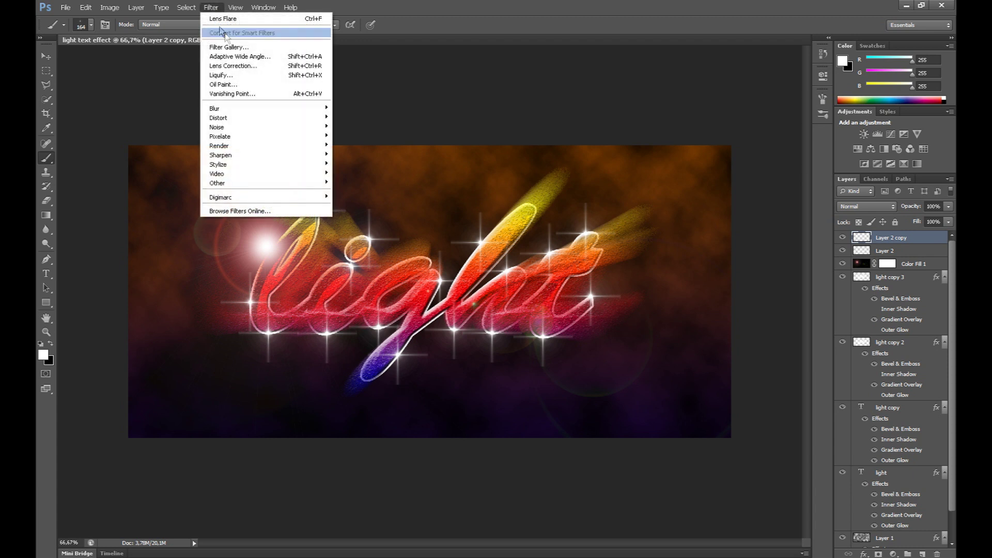
{"action": "mouse_move", "coordinate": [267, 111]}
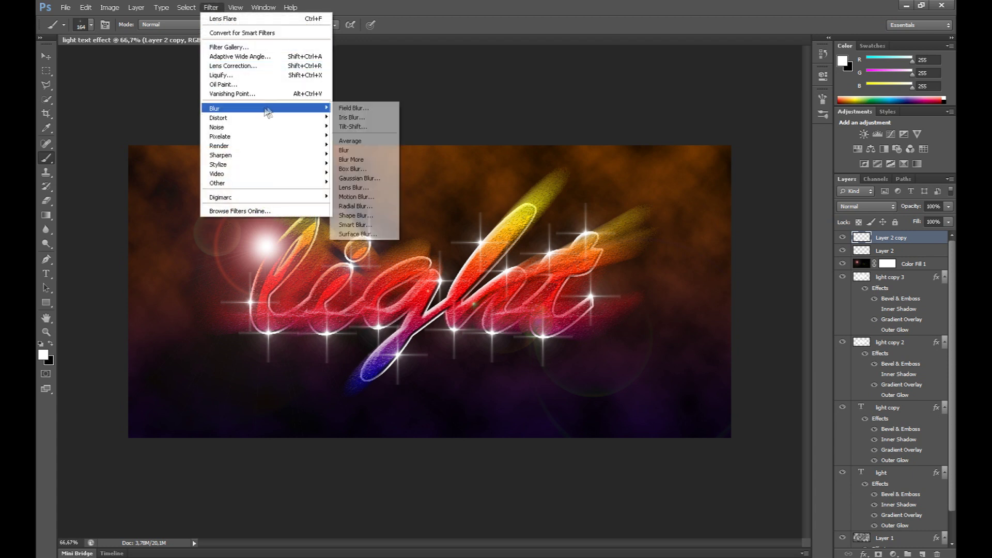
{"action": "left_click", "coordinate": [356, 178]}
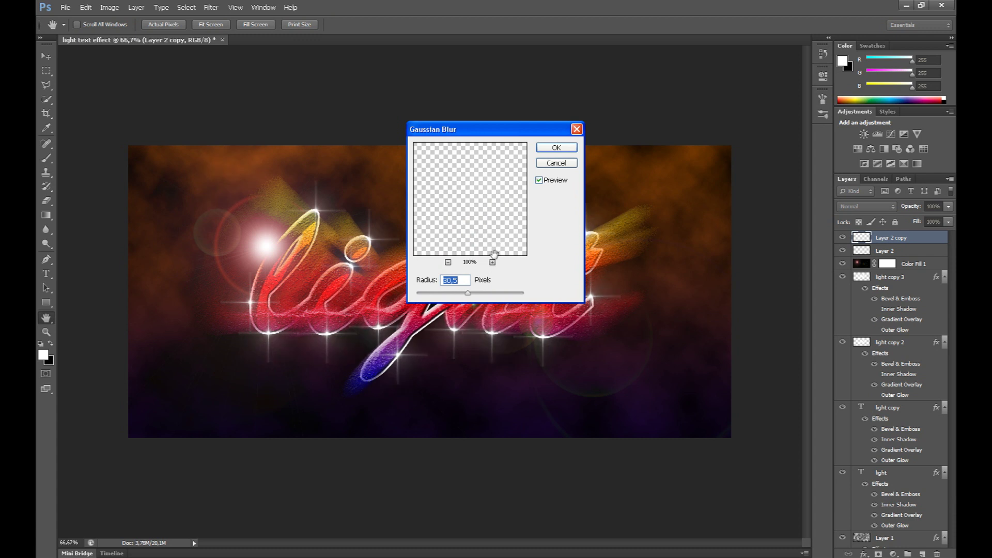
{"action": "left_click_drag", "start_coordinate": [467, 293], "coordinate": [454, 294]}
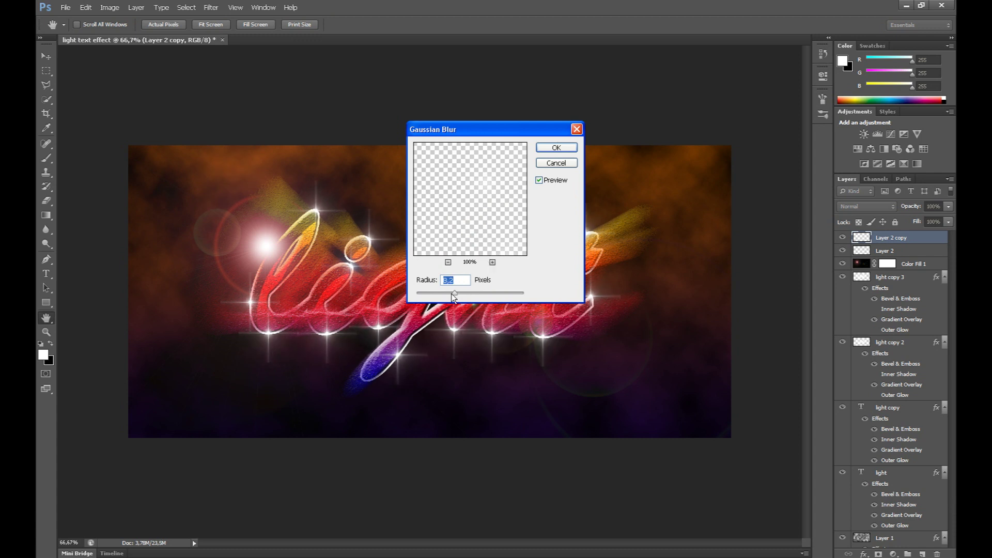
{"action": "left_click", "coordinate": [566, 149]}
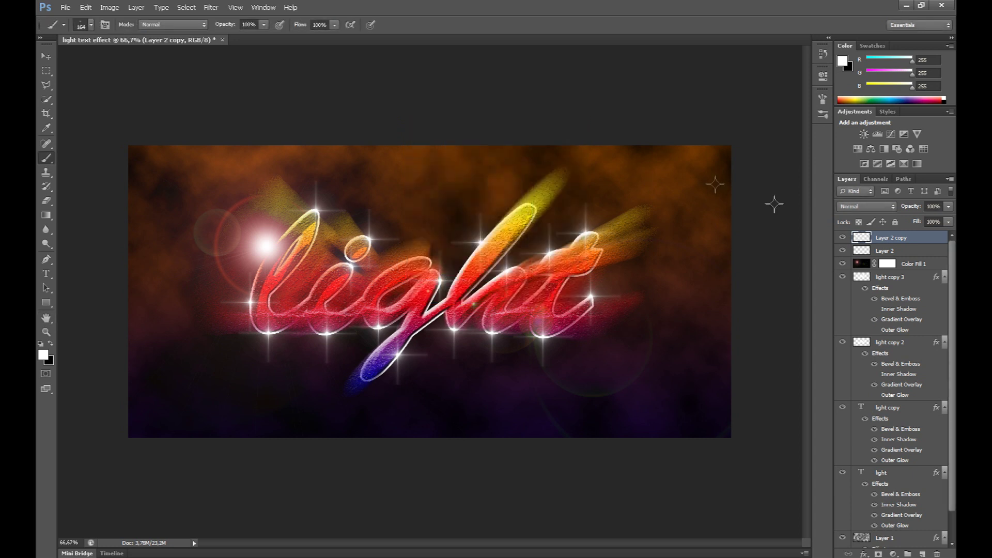
{"action": "left_click", "coordinate": [842, 237]}
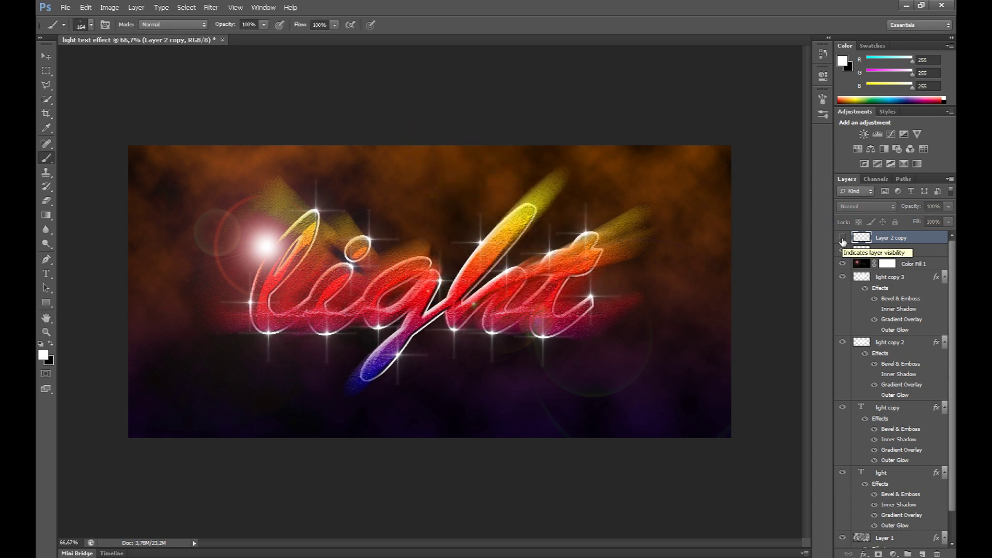
{"action": "left_click", "coordinate": [842, 237]}
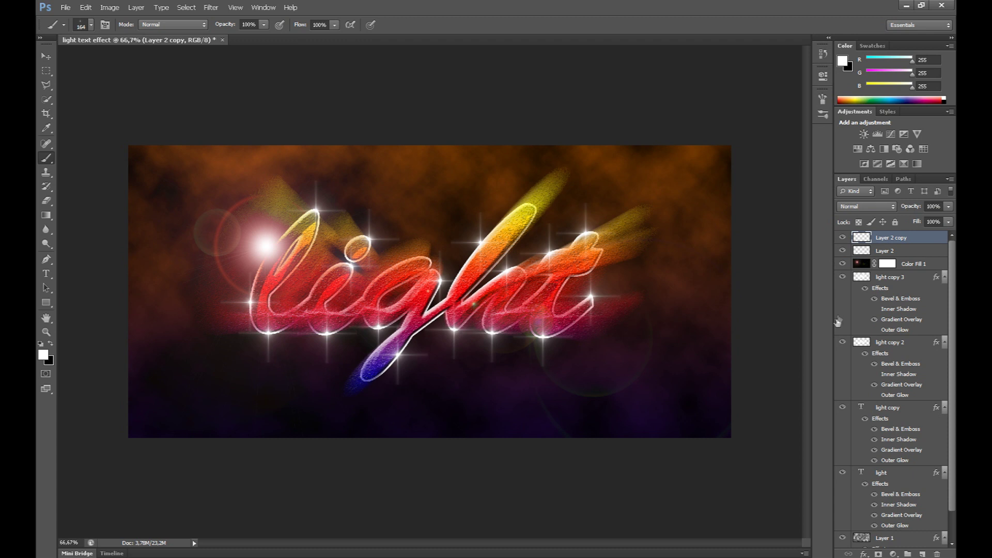